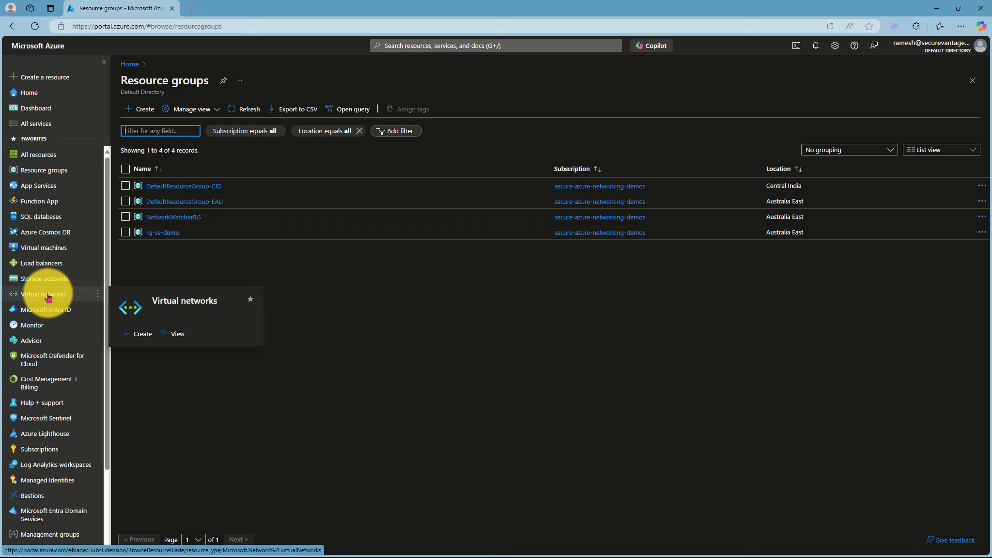
Step: Show the Virtual networks list with the network in rg-se-demo, Australia East
left_click(48, 296)
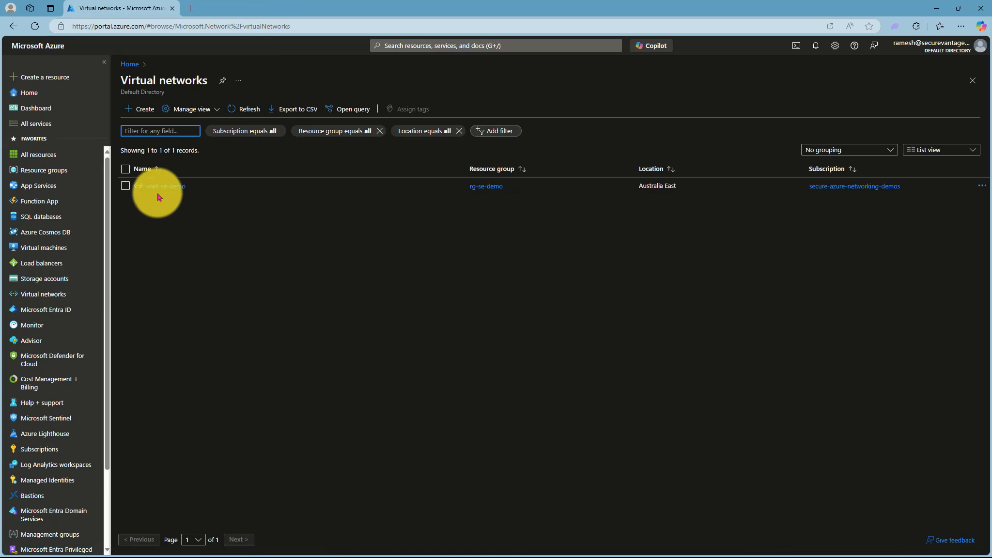
Step: Review vnet-se-demo's public and private subnets, then list the privateVM and publicVM machines
left_click(158, 189)
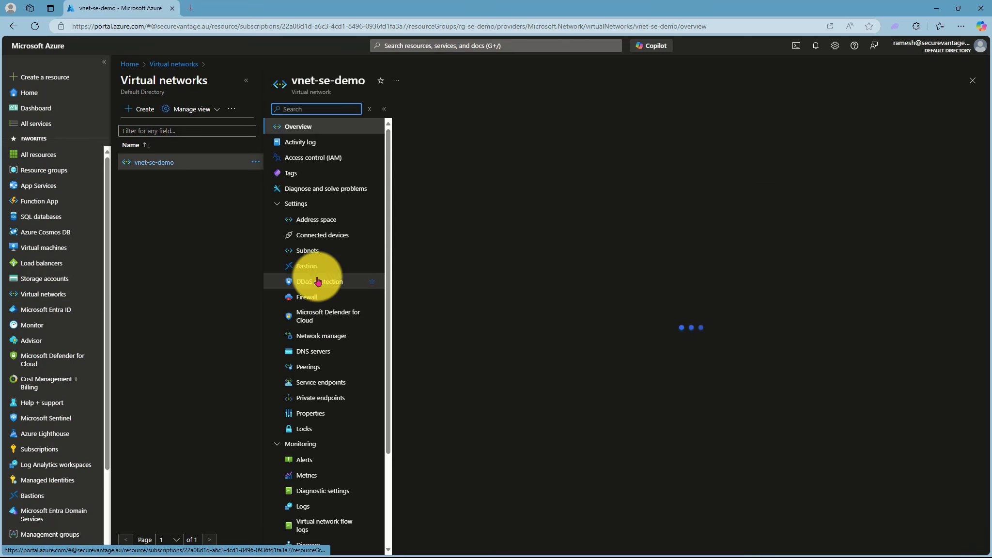
left_click(309, 249)
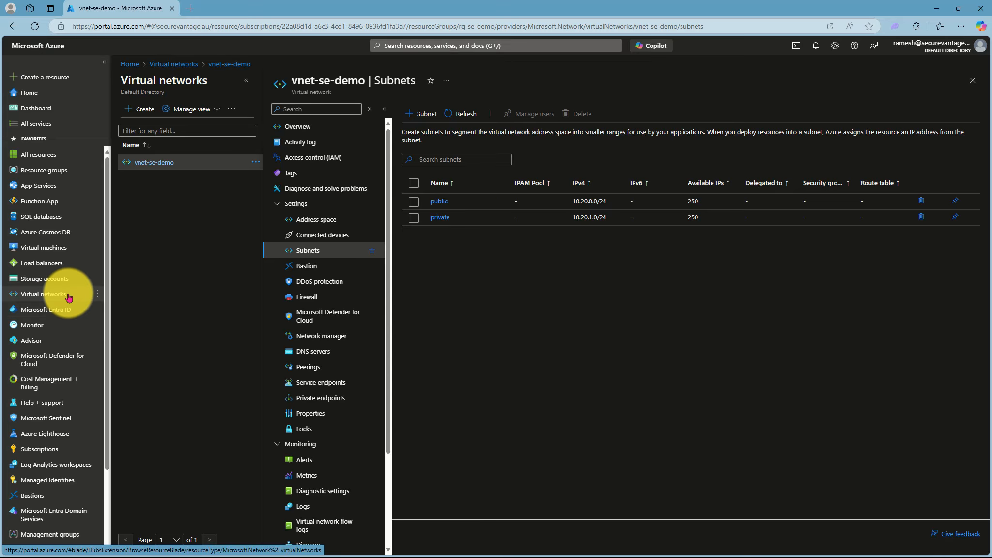
left_click(44, 247)
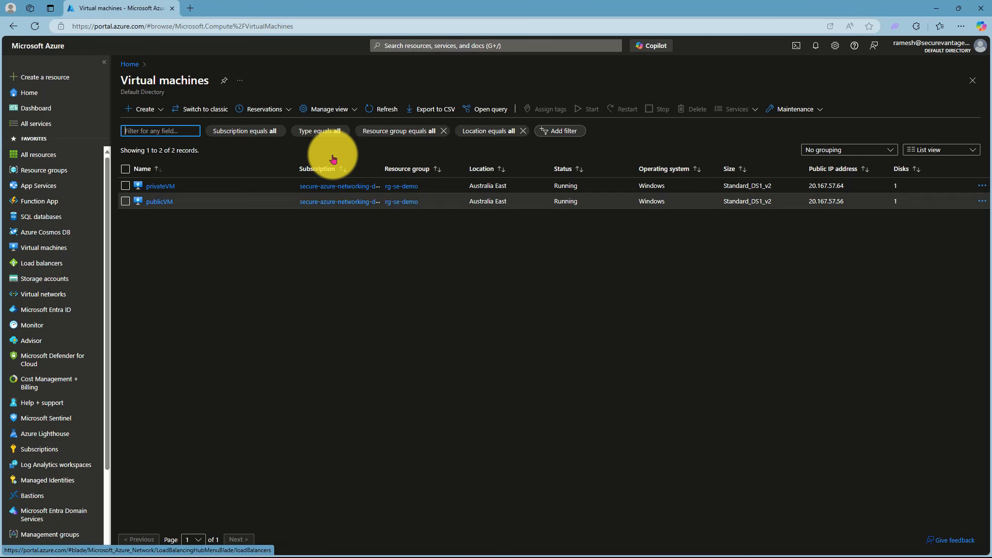
left_click(414, 43)
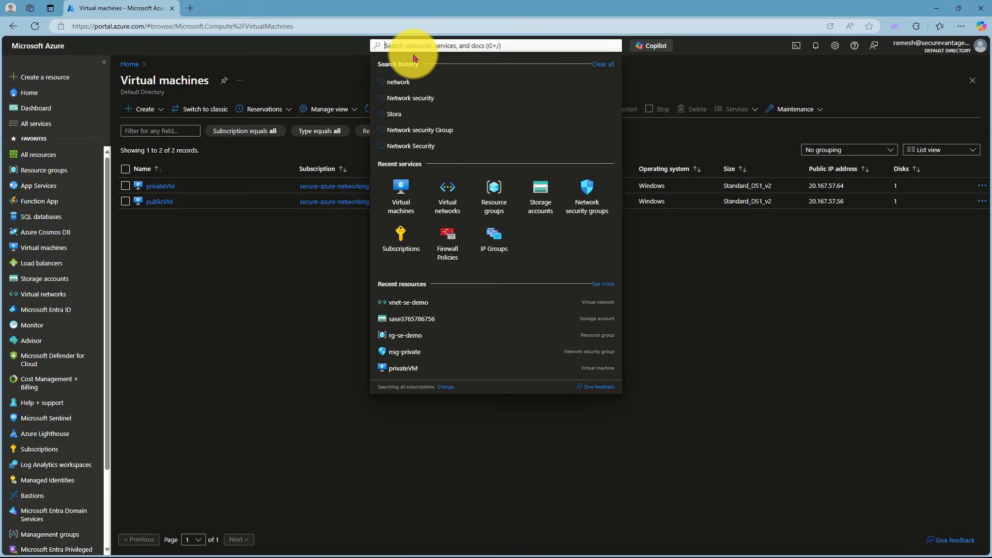
Step: Search for Network security groups and begin creating a new one
type("Net")
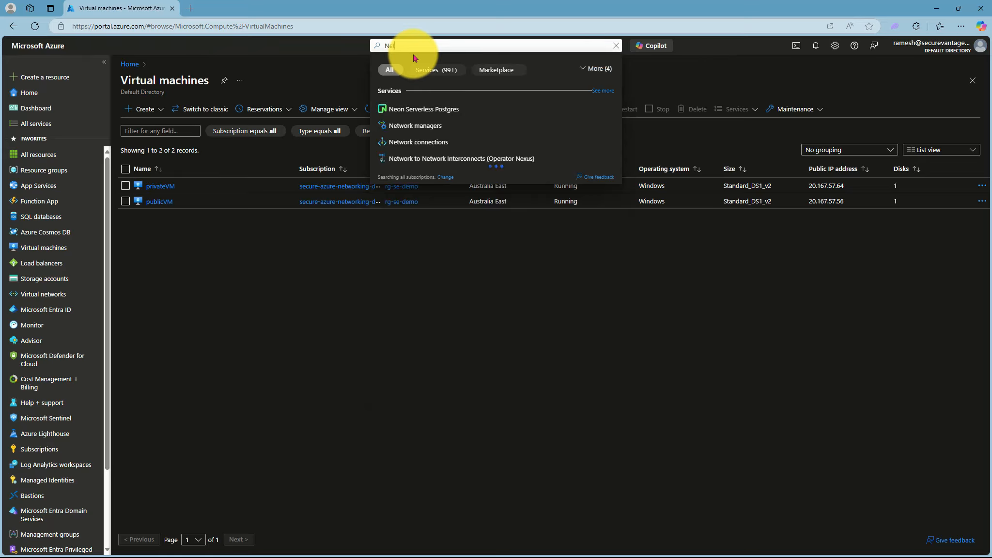
type("wporwork")
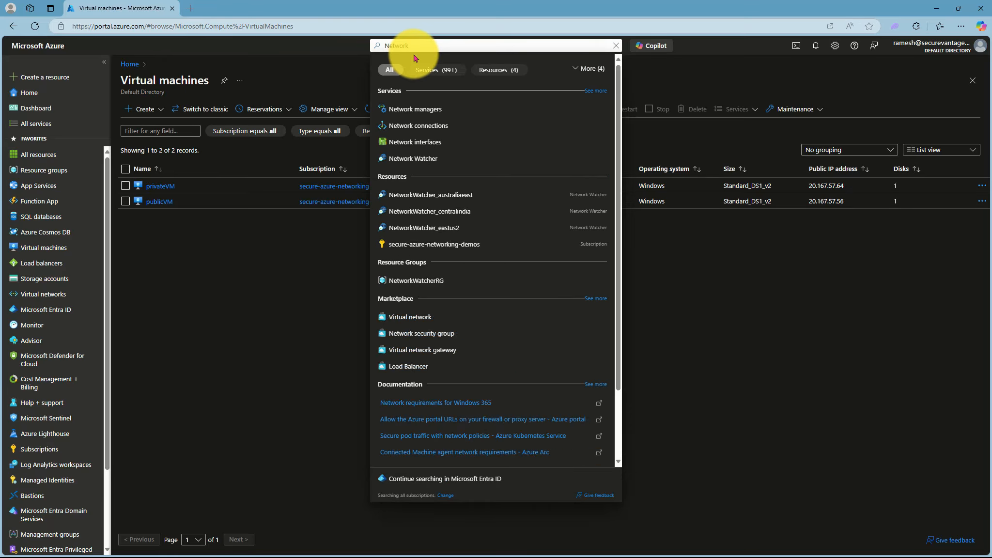
type(" security")
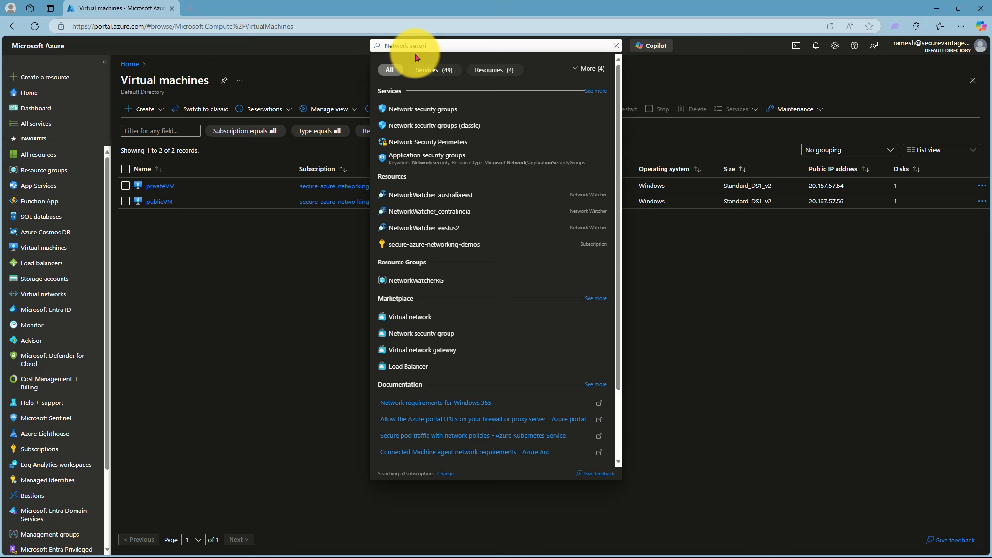
left_click(416, 110)
left_click(532, 318)
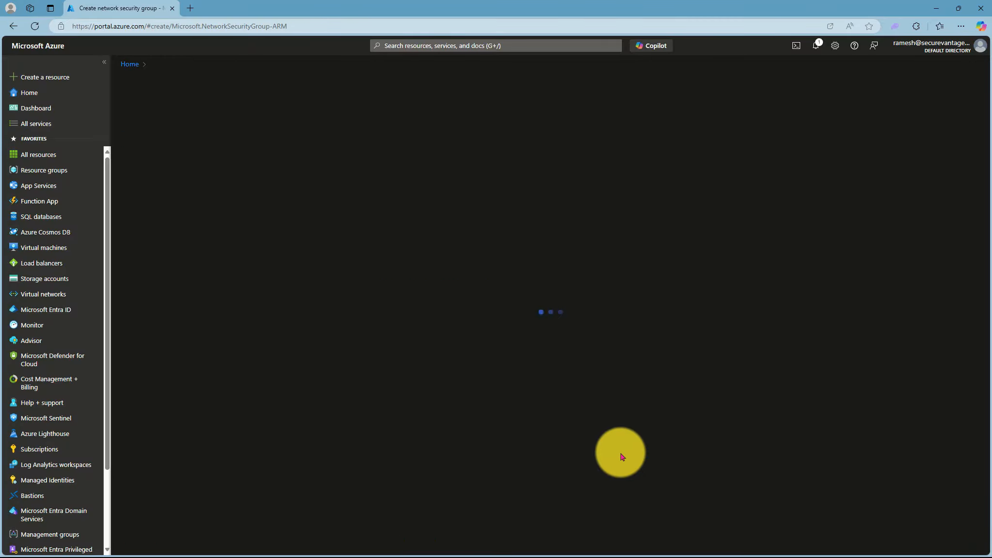
Step: Create nsg-private in rg-se-demo, Australia East, and view its default inbound rules
left_click(280, 172)
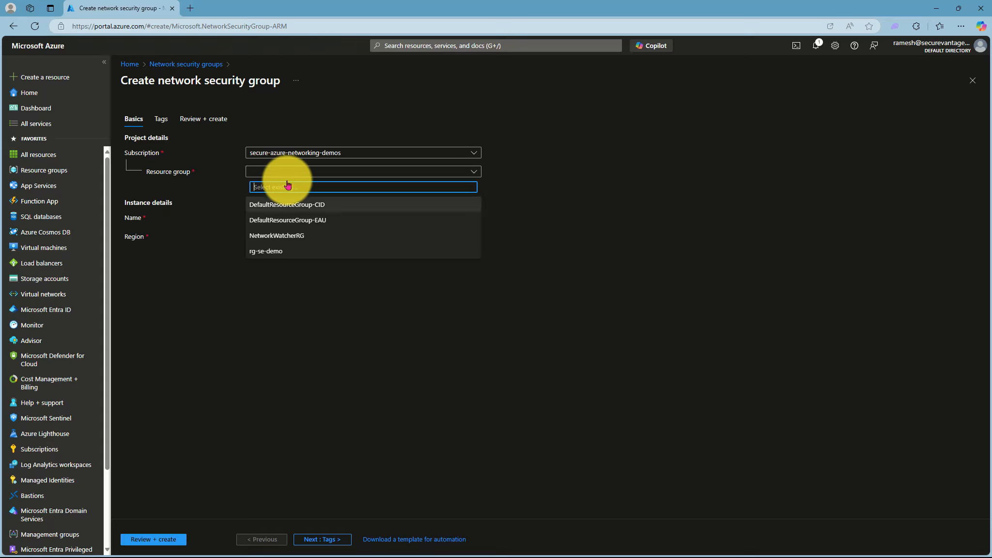
left_click(279, 249)
left_click(277, 223)
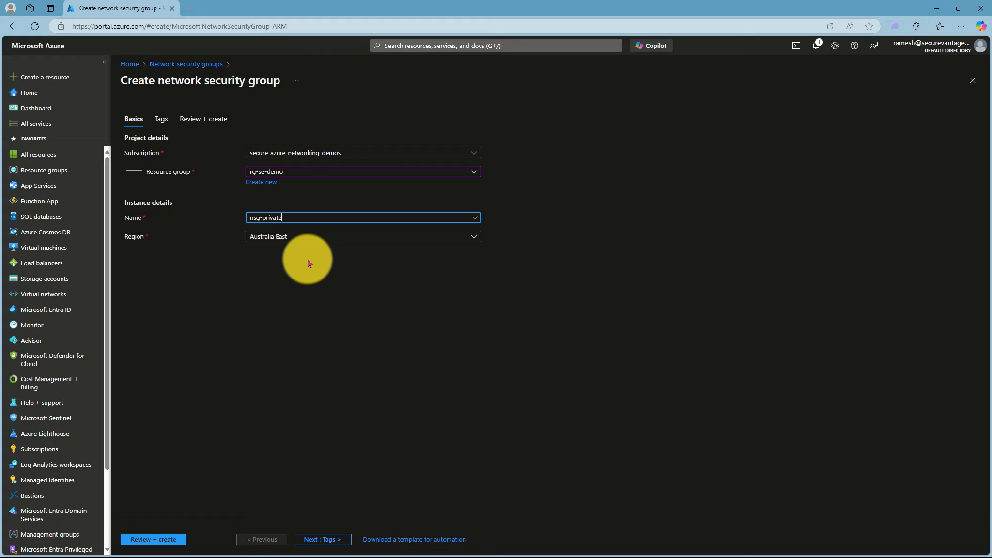
left_click(146, 538)
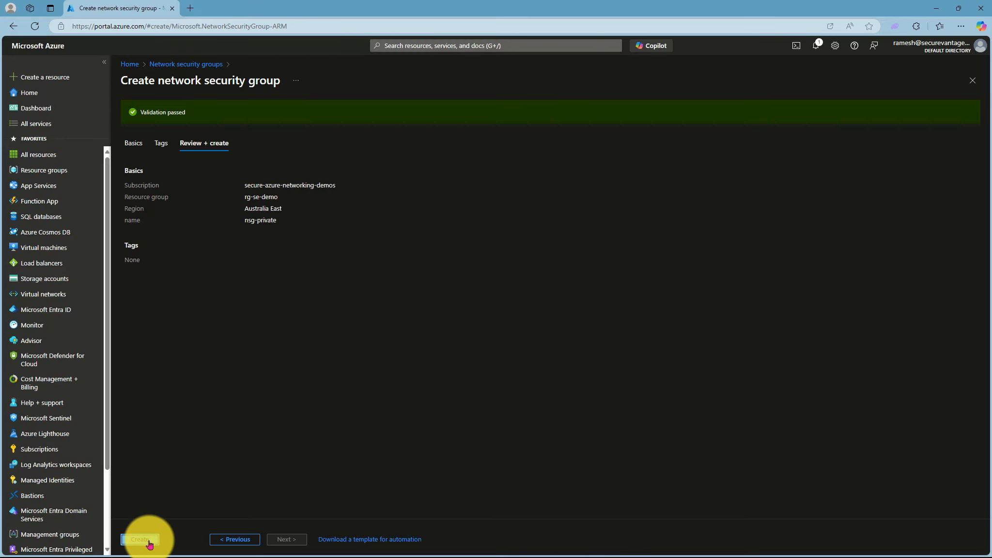
left_click(139, 538)
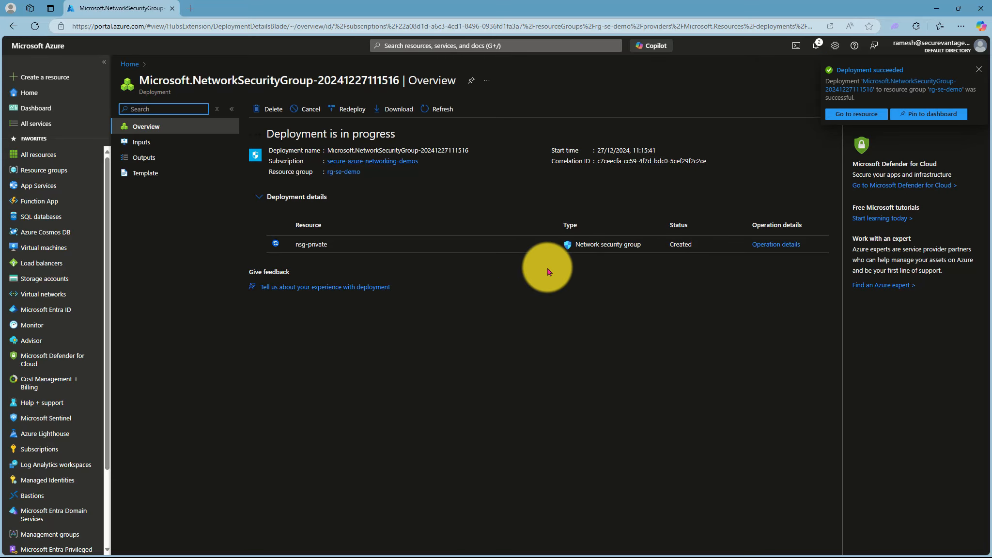
left_click(838, 113)
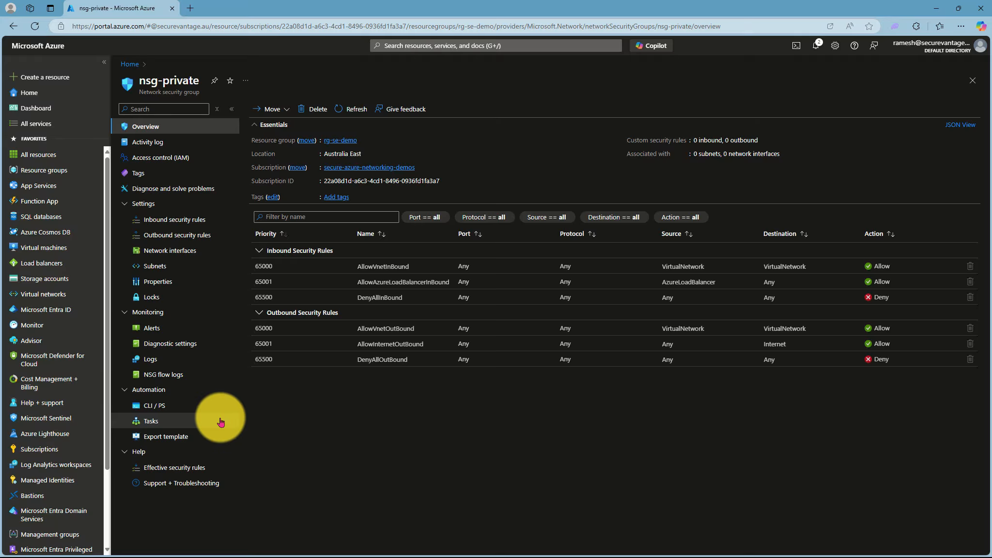
left_click(194, 220)
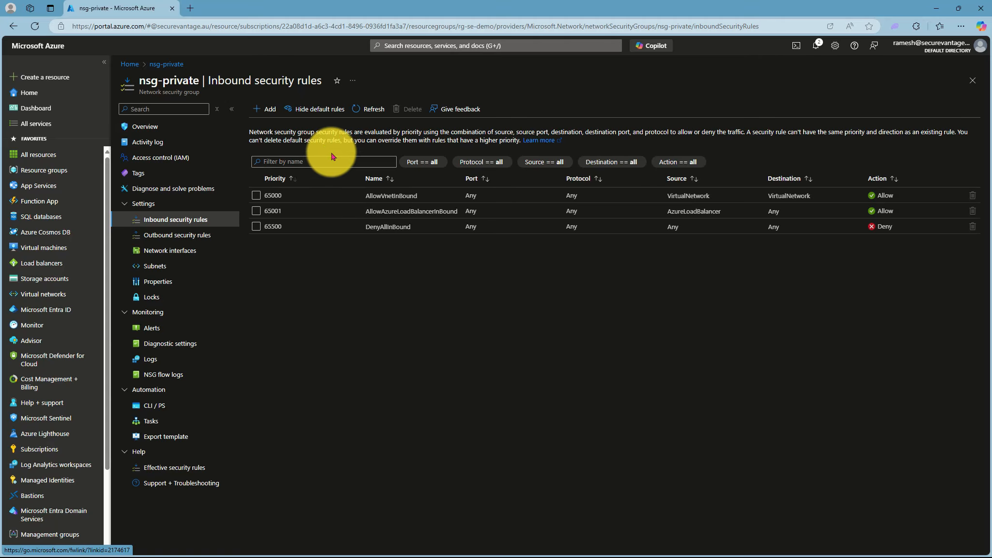
Step: Add inbound rule AllowAnyCustom3389Inbound to nsg-private for port 3389 at priority 100
left_click(264, 108)
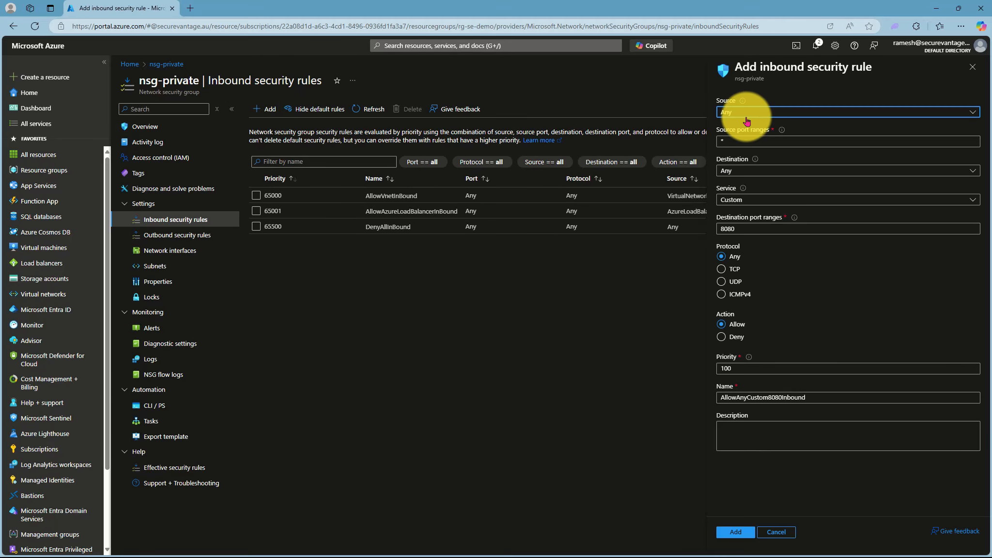
double_click(749, 229)
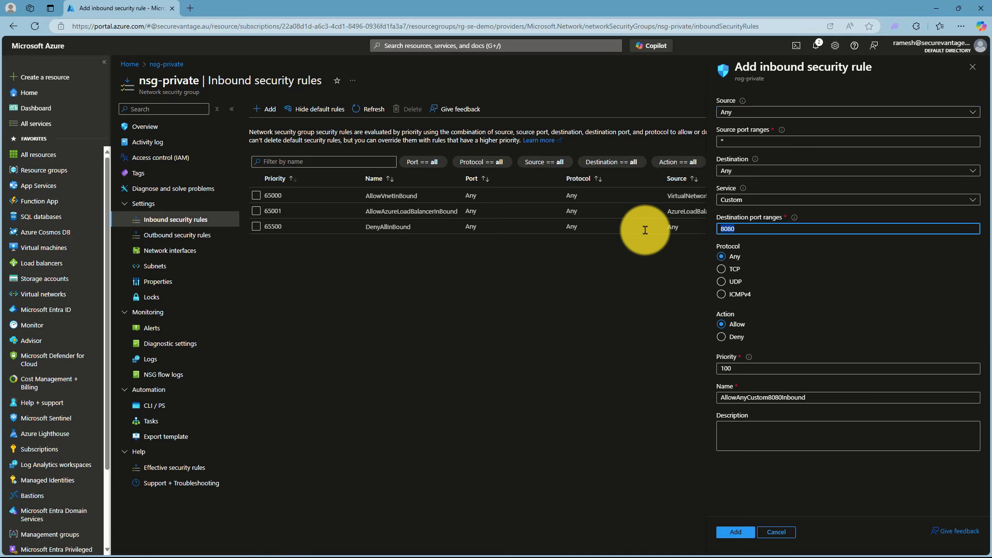
type("3389")
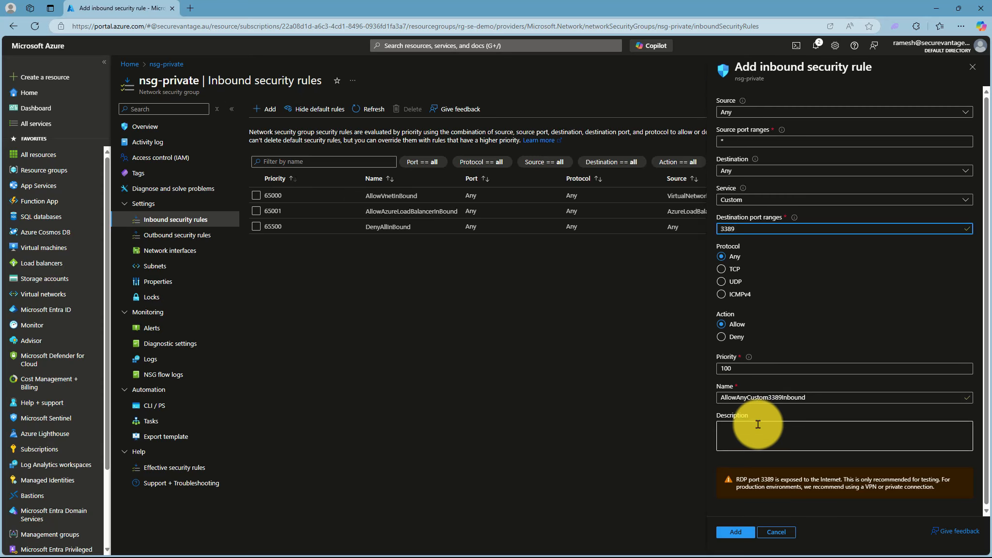
left_click(740, 532)
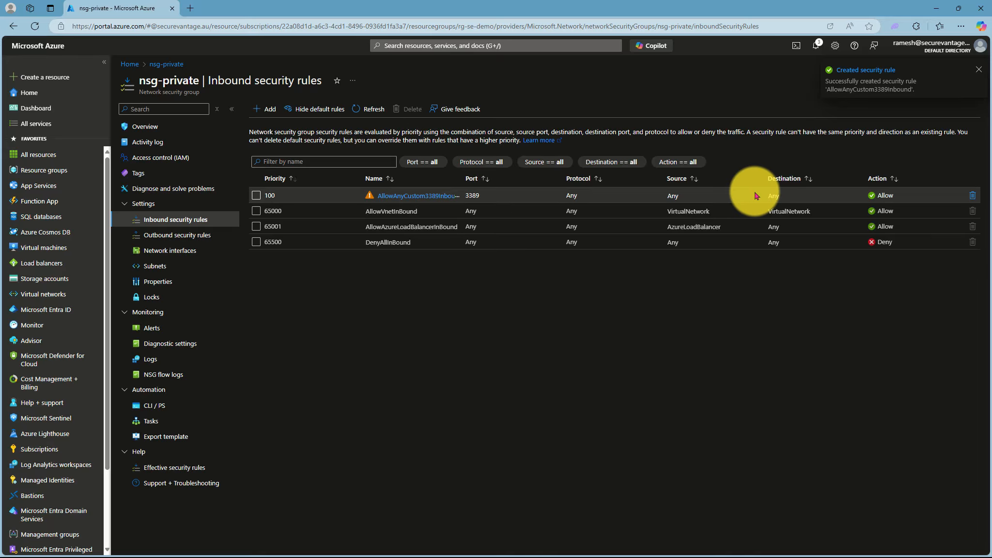
left_click(160, 235)
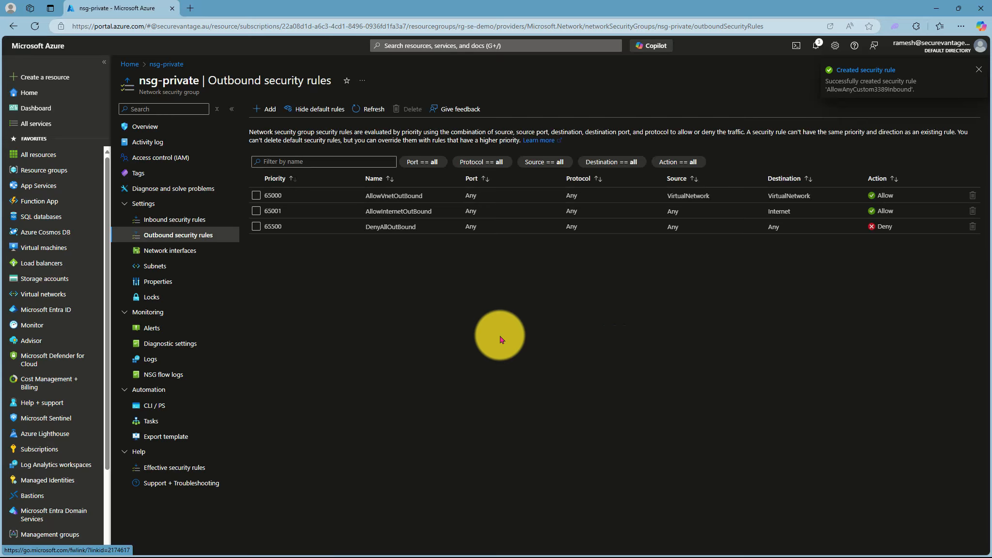
Step: Add outbound rule allowing VirtualNetwork to the Storage service tag on any port, priority 110
left_click(267, 109)
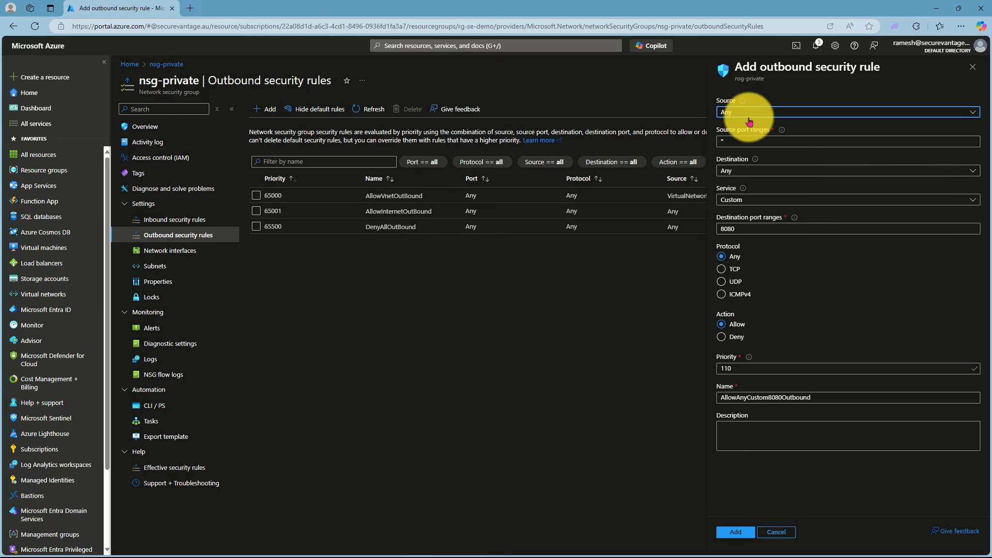
left_click(747, 116)
left_click(748, 151)
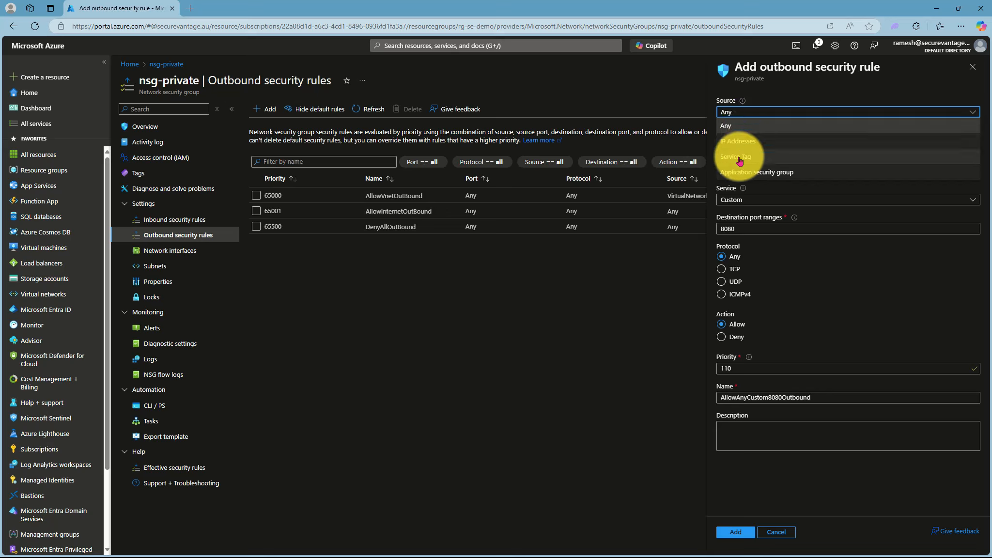
left_click(743, 142)
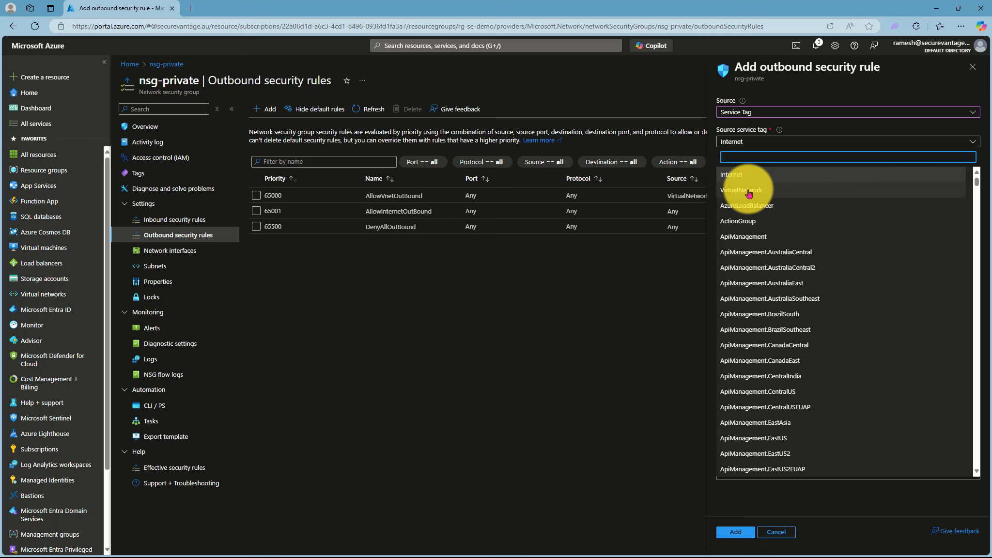
left_click(748, 193)
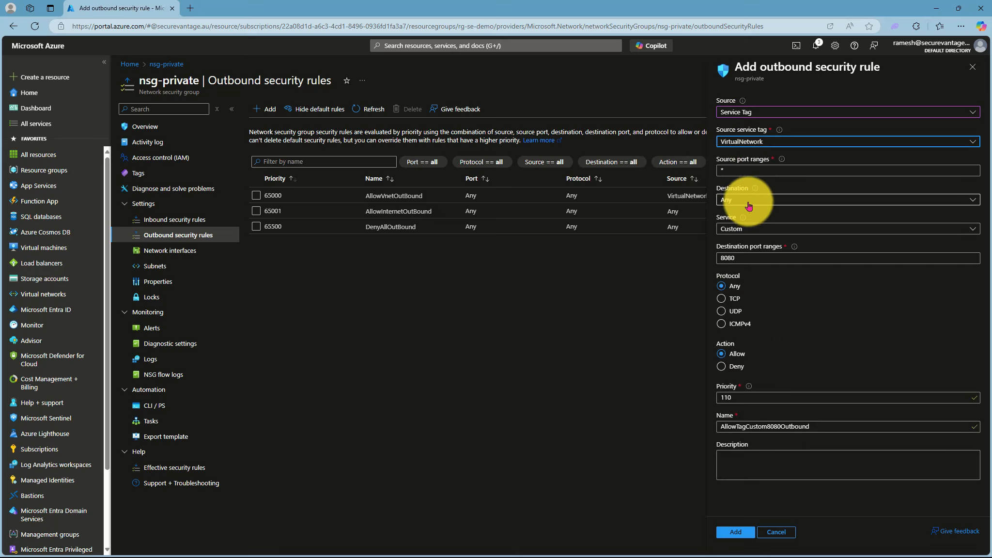
left_click(750, 200)
left_click(740, 260)
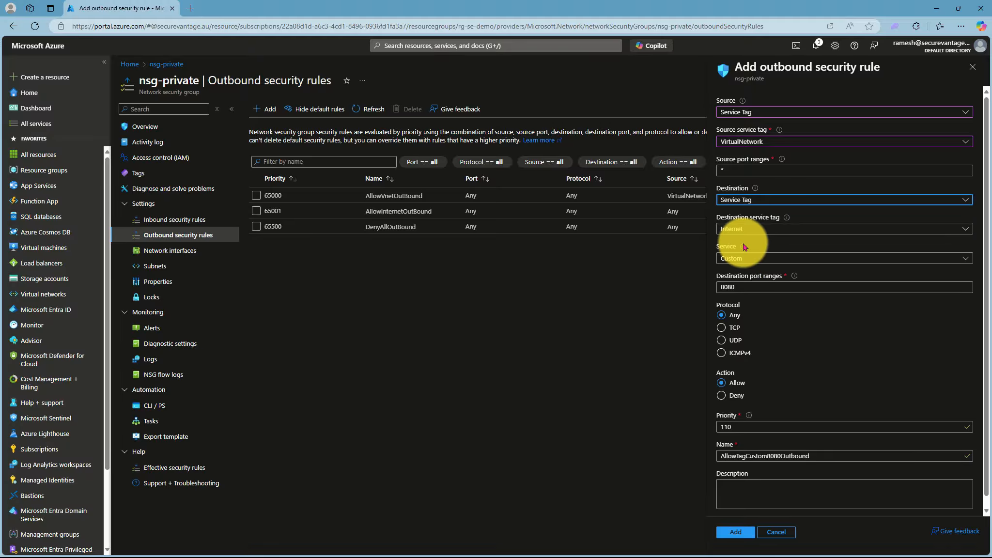
left_click(744, 235)
type("st")
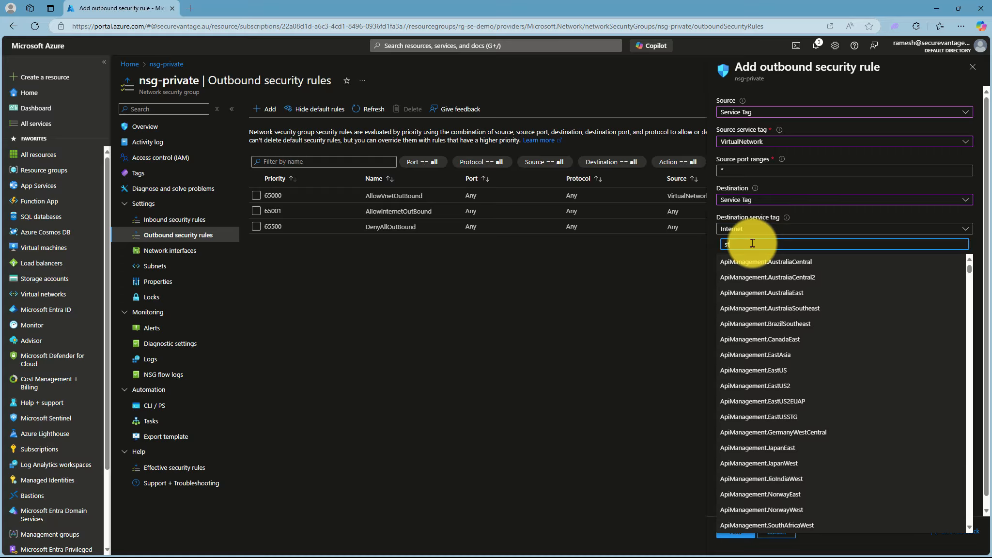
type("orage")
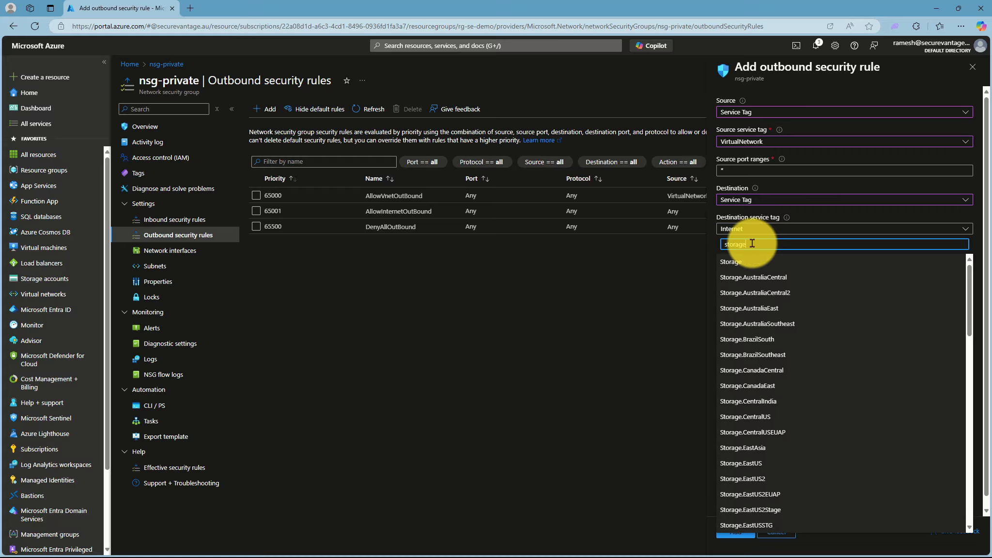
left_click(732, 263)
double_click(745, 286)
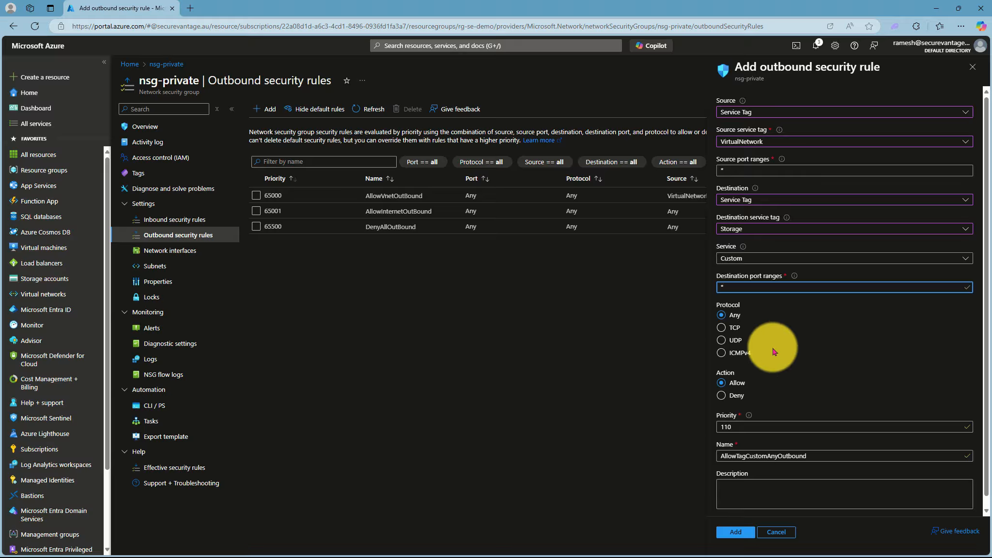
left_click(737, 534)
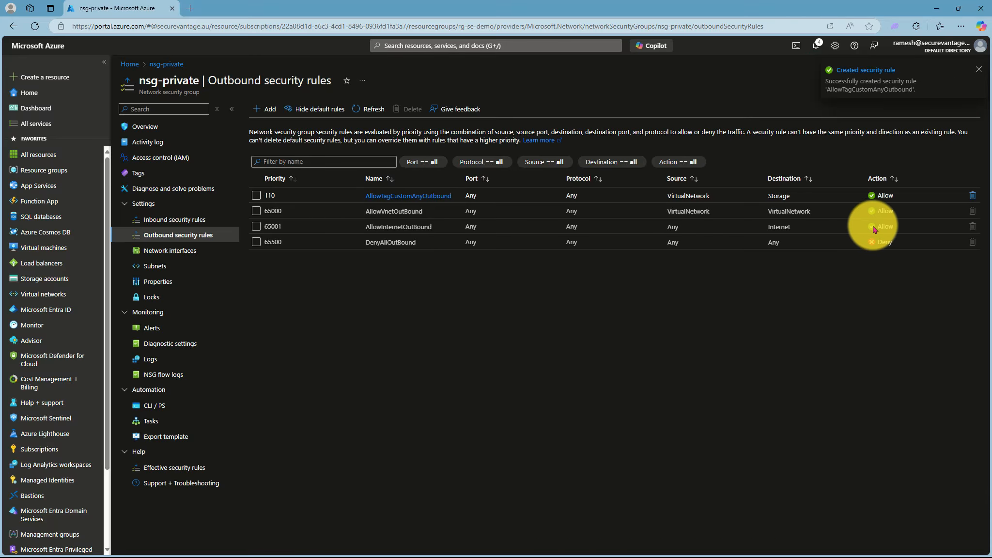
Step: Add outbound rule DenyTagCustomAnyOutbound blocking VirtualNetwork to Internet on any port, priority 120
left_click(266, 108)
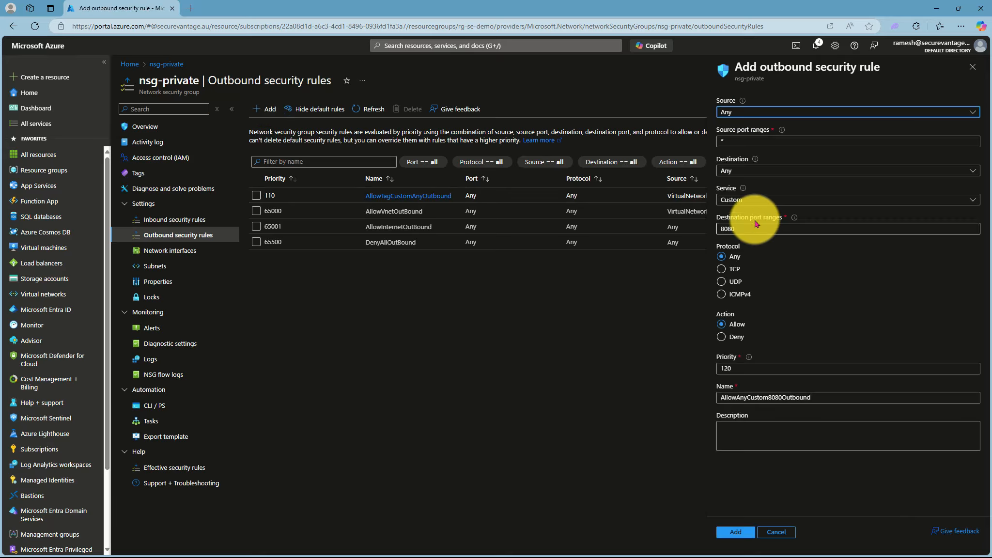
left_click(749, 113)
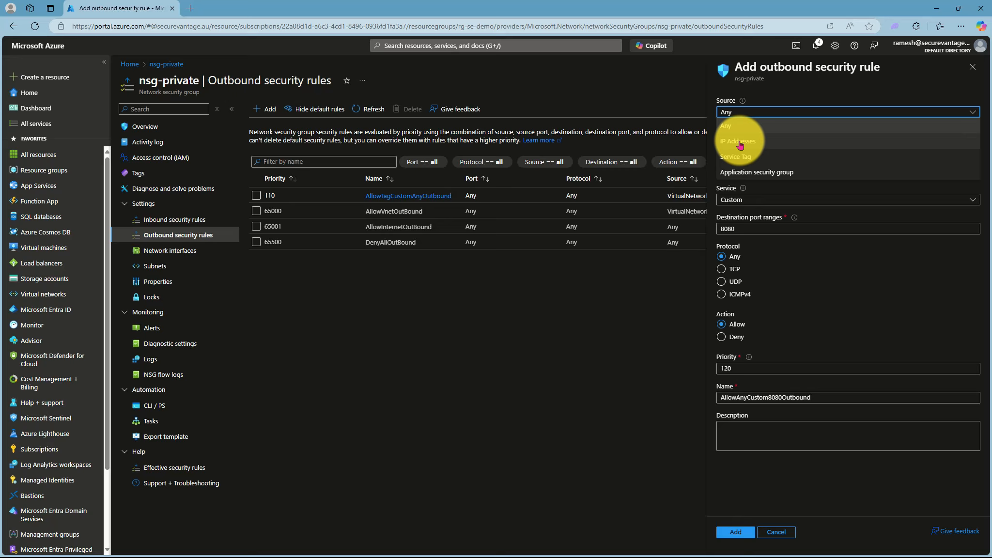
left_click(734, 156)
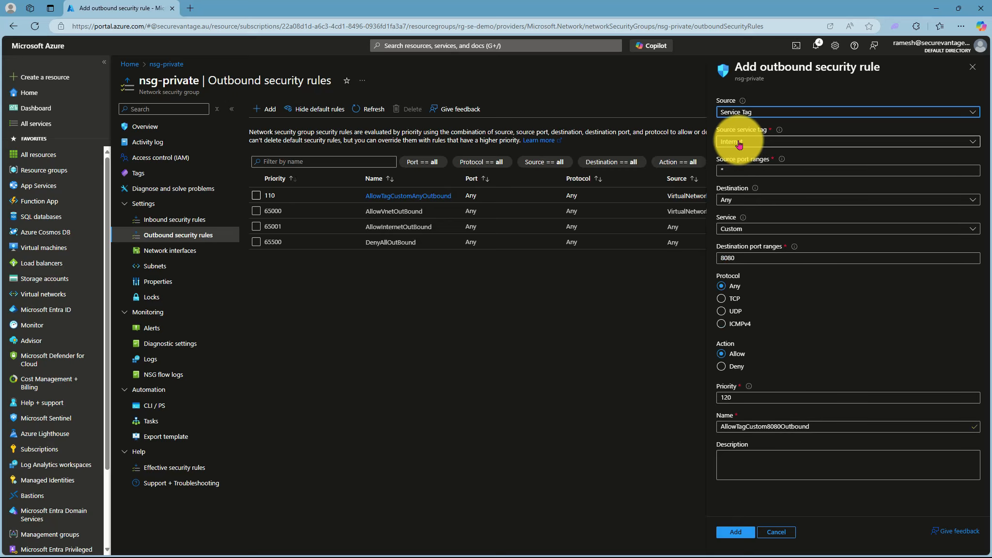
left_click(739, 143)
left_click(740, 185)
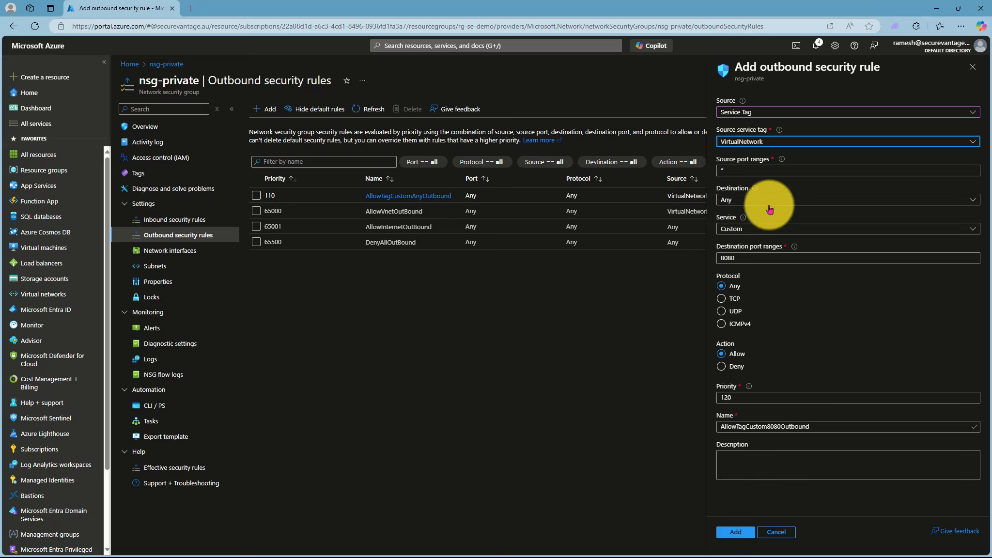
left_click(739, 200)
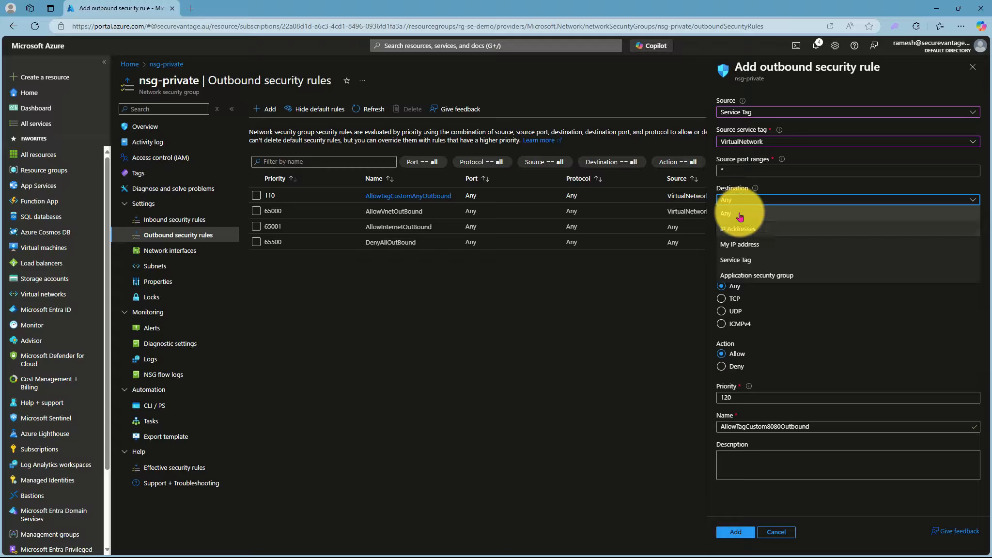
left_click(733, 259)
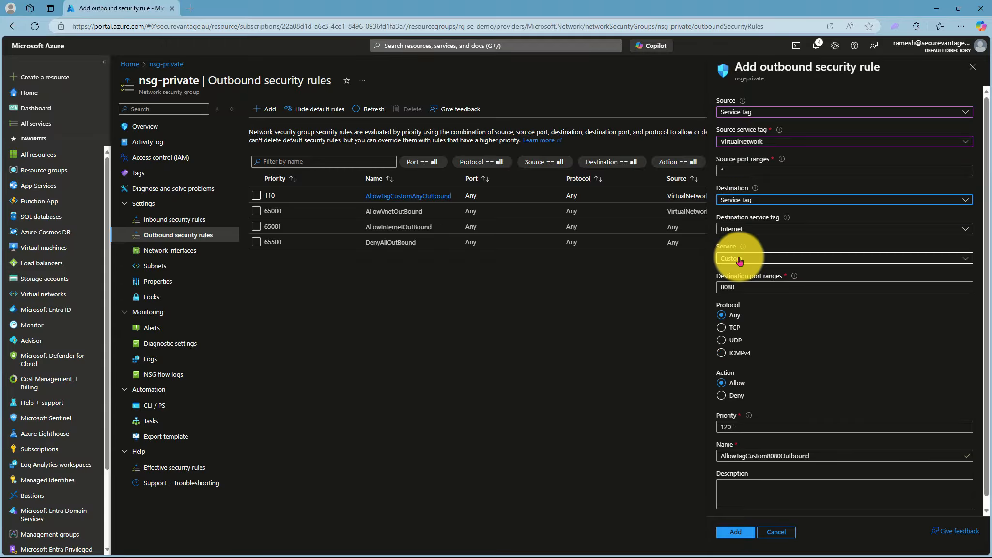
double_click(748, 286)
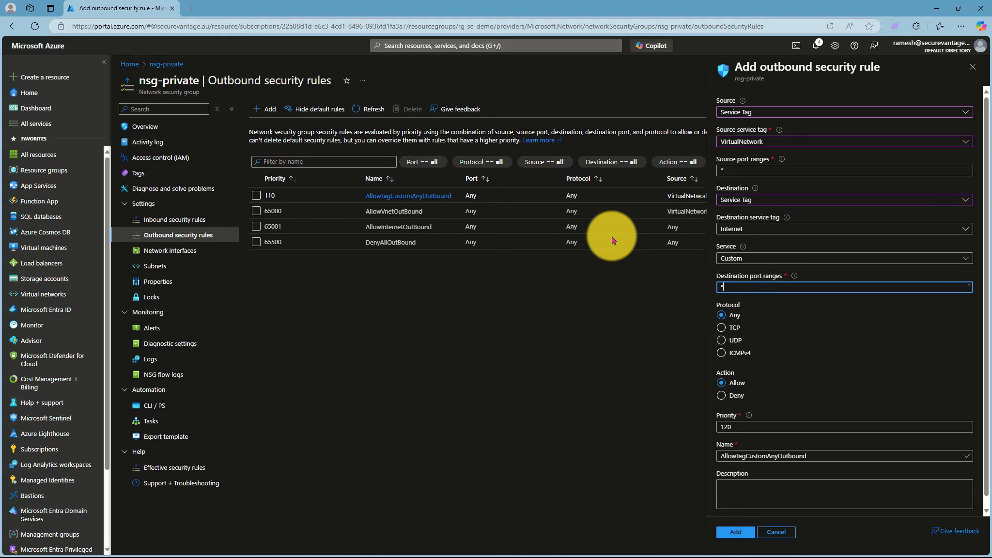
left_click(722, 395)
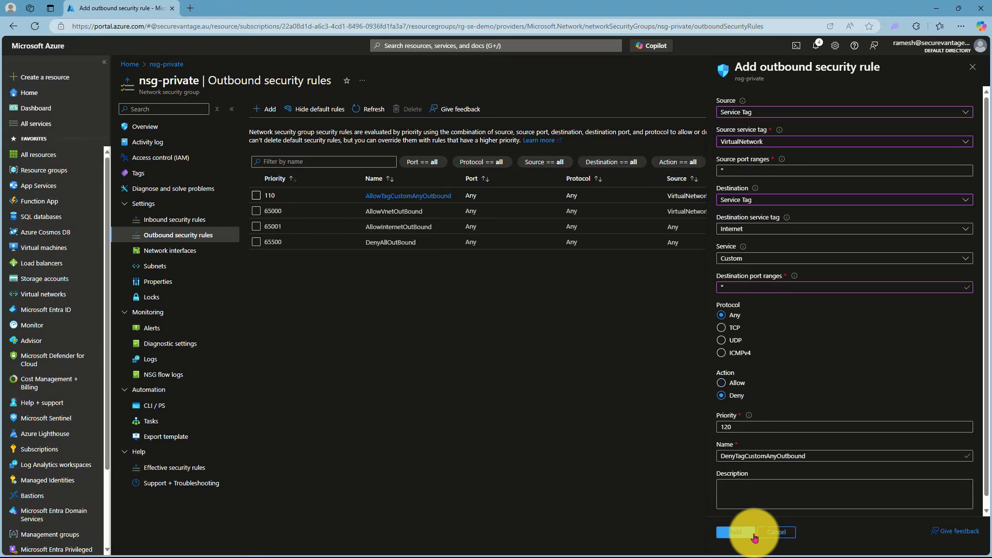
left_click(753, 533)
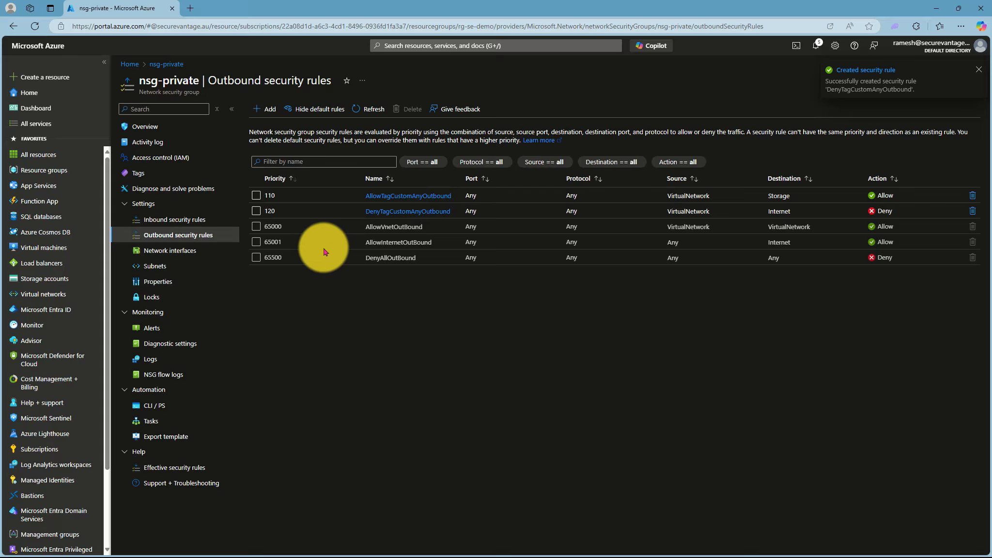
Step: Recheck nsg-private's inbound and outbound rules, then return to the Virtual networks list
left_click(166, 221)
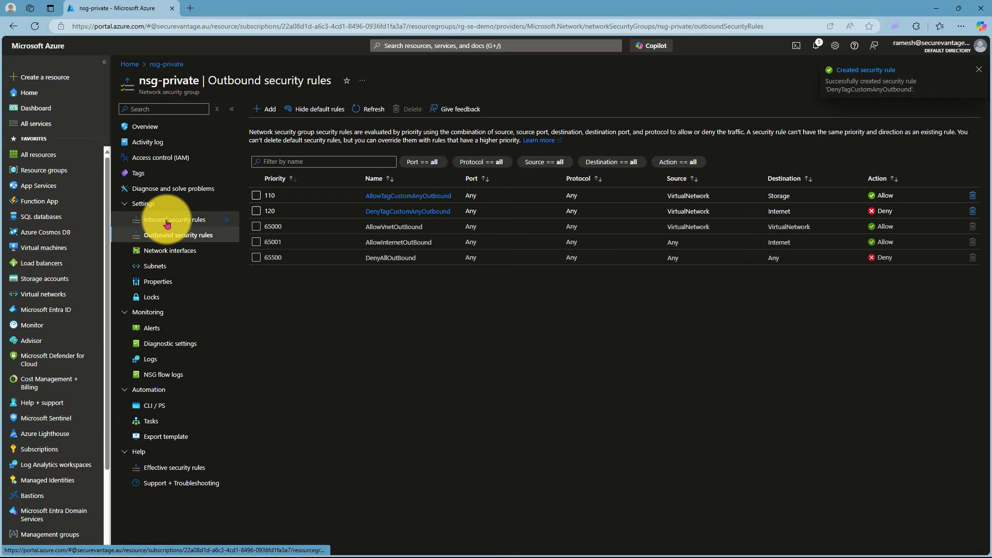
left_click(170, 238)
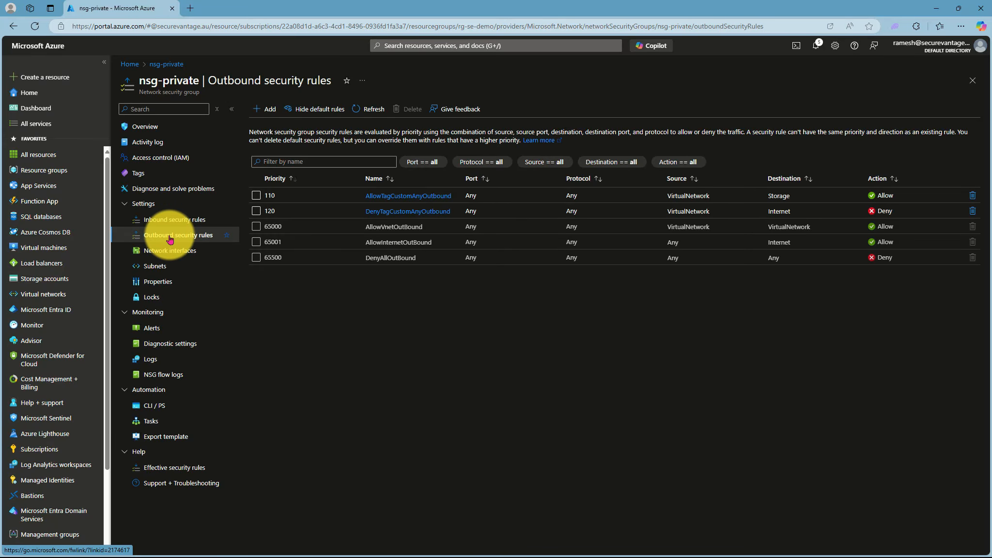
left_click(39, 295)
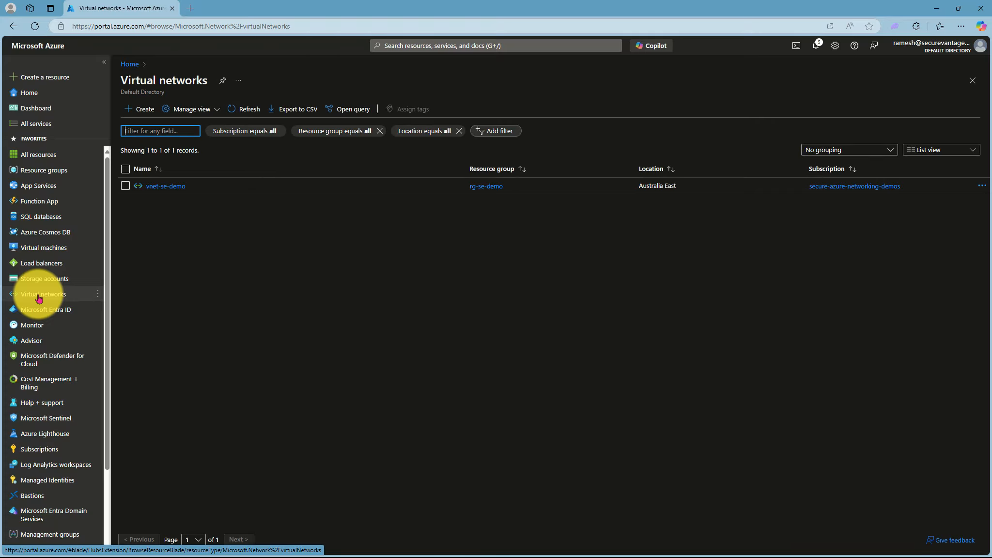
Step: Open vnet-se-demo's subnets, reload them, and edit the private subnet 10.20.1.0/24
left_click(165, 186)
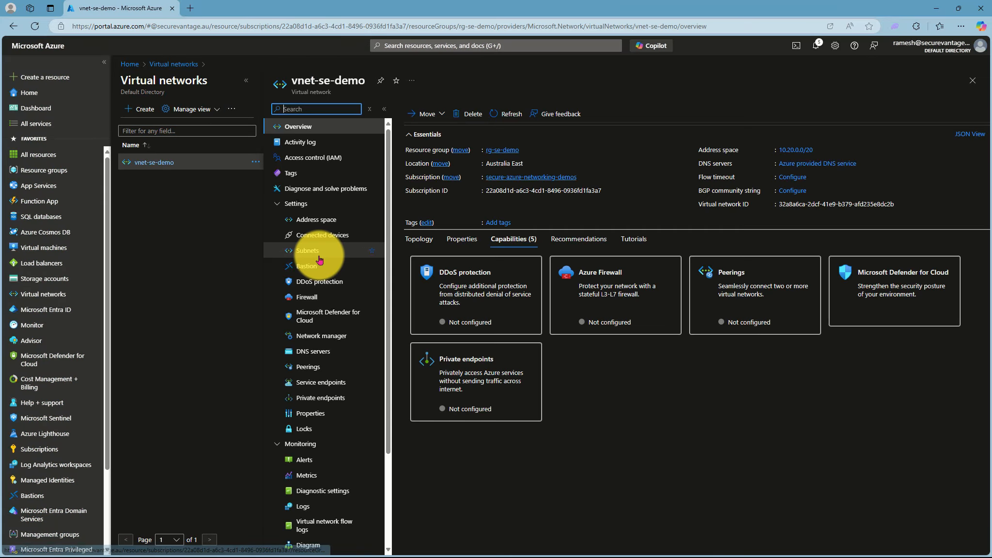
left_click(310, 251)
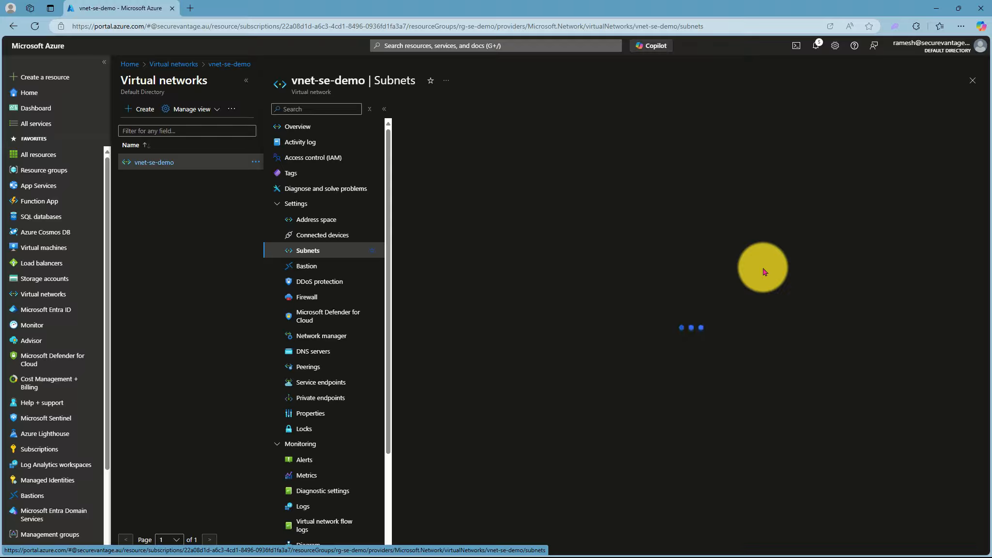
left_click(35, 26)
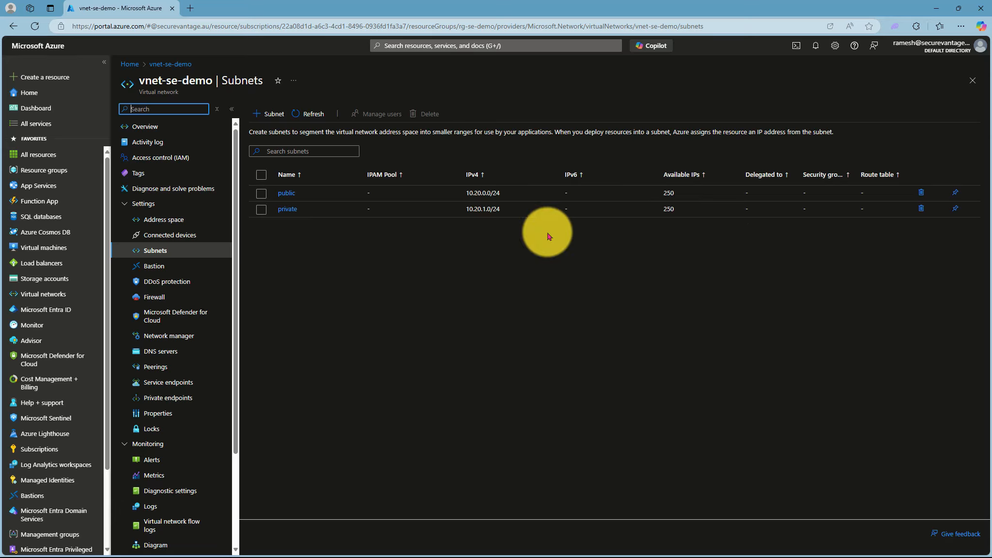
left_click(275, 209)
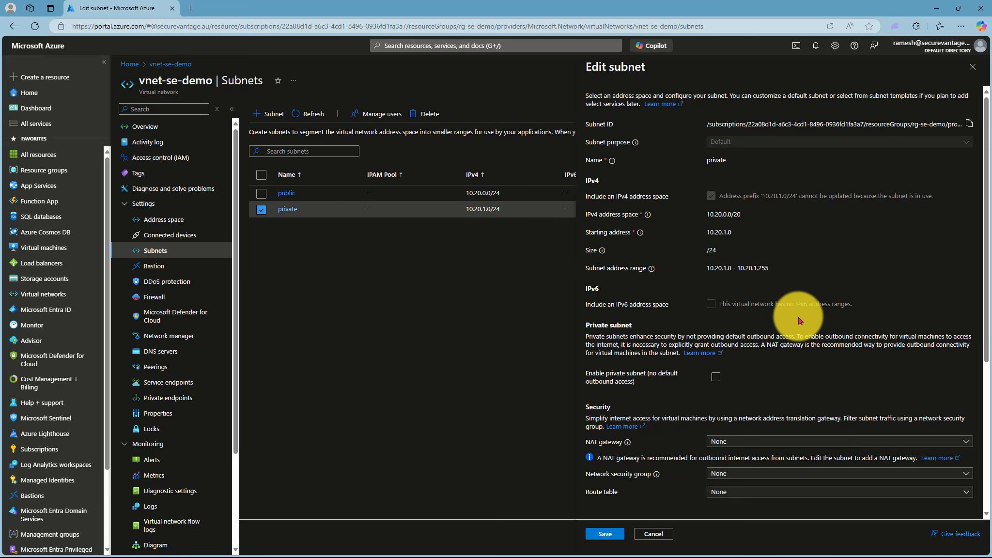
Step: Associate the private subnet with nsg-private, add a Microsoft.Storage service endpoint, and save
scroll(800, 320, "down", 3)
scroll(800, 322, "down", 2)
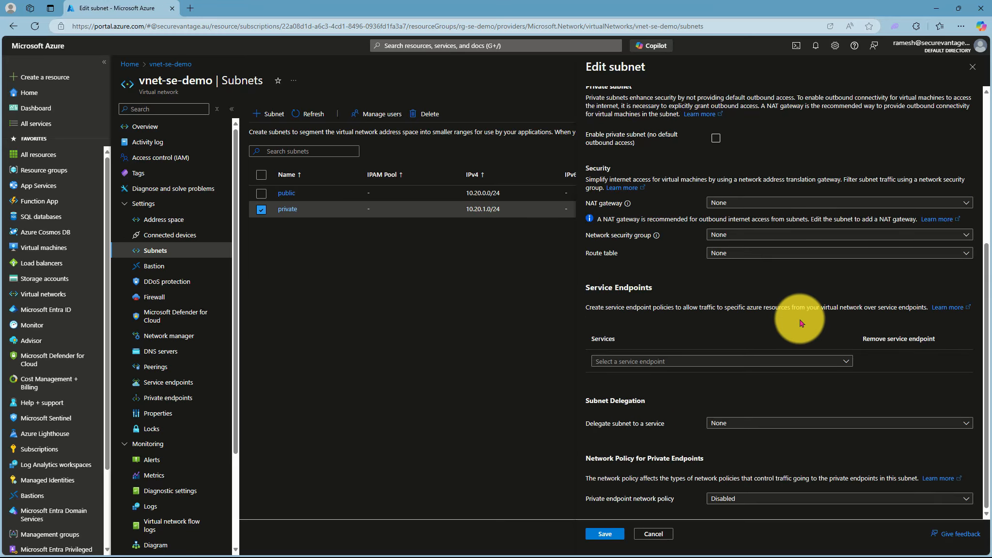
left_click(761, 237)
left_click(742, 286)
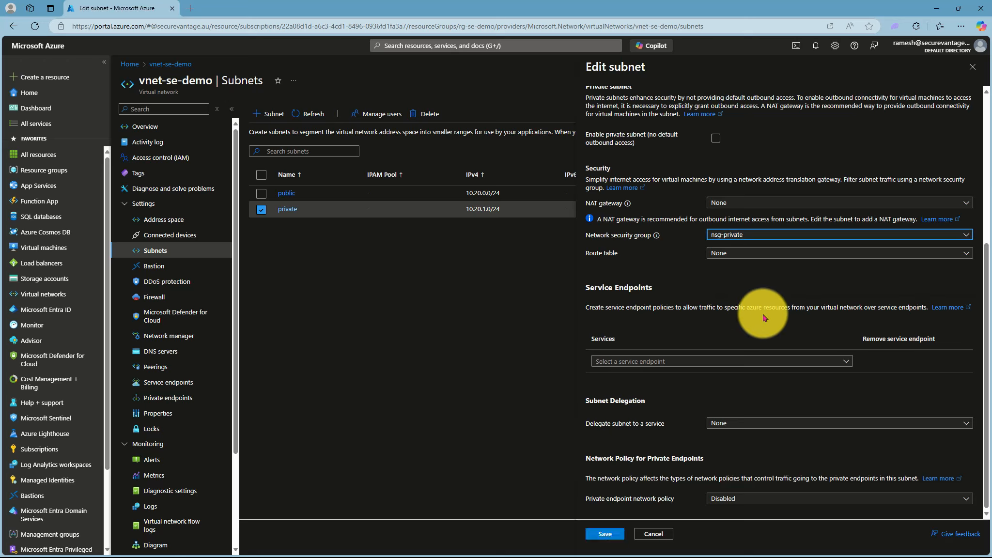
left_click(660, 360)
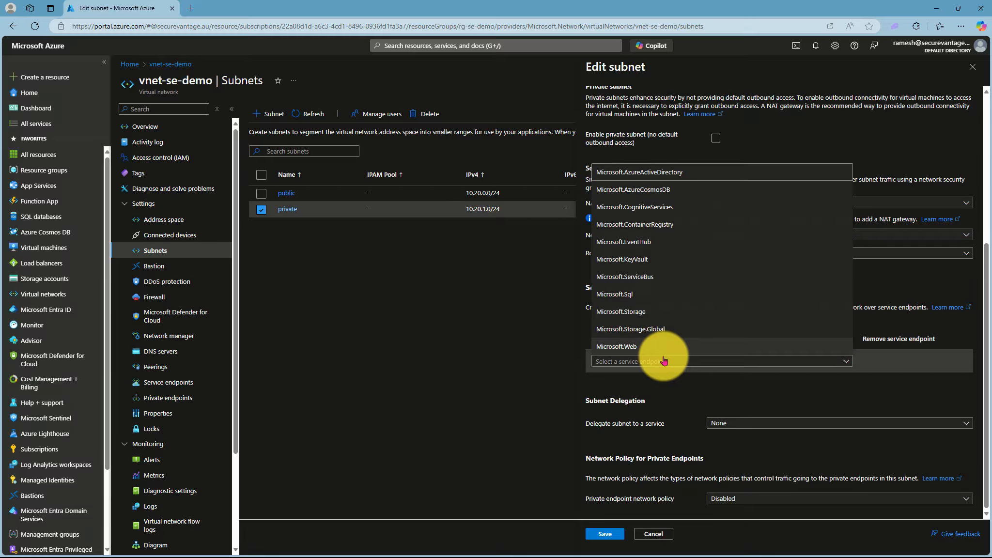
left_click(631, 316)
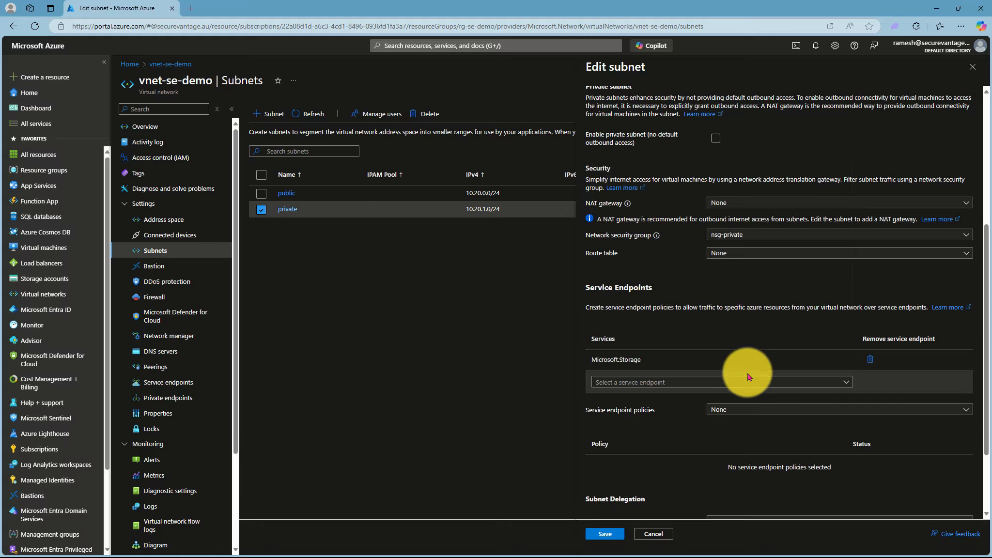
left_click(780, 383)
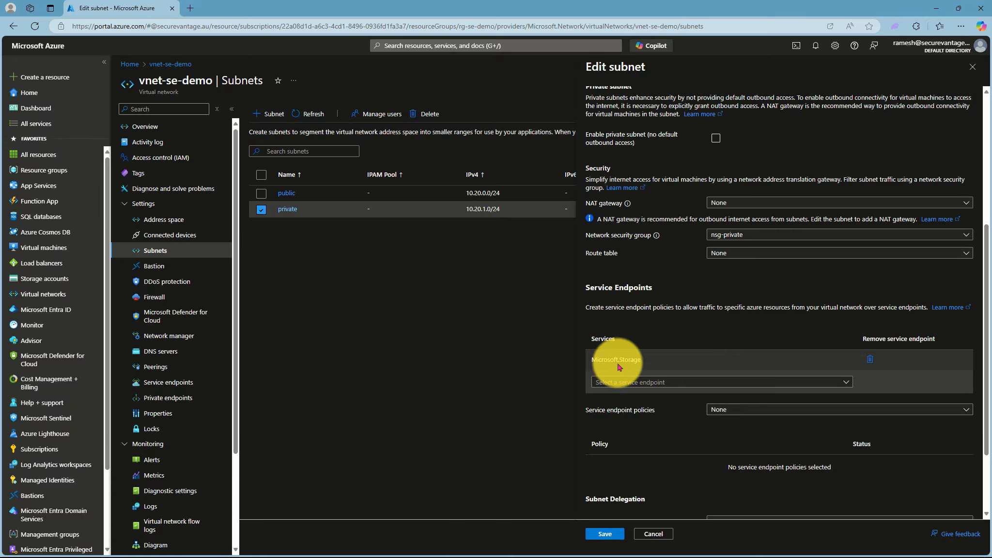
left_click(610, 536)
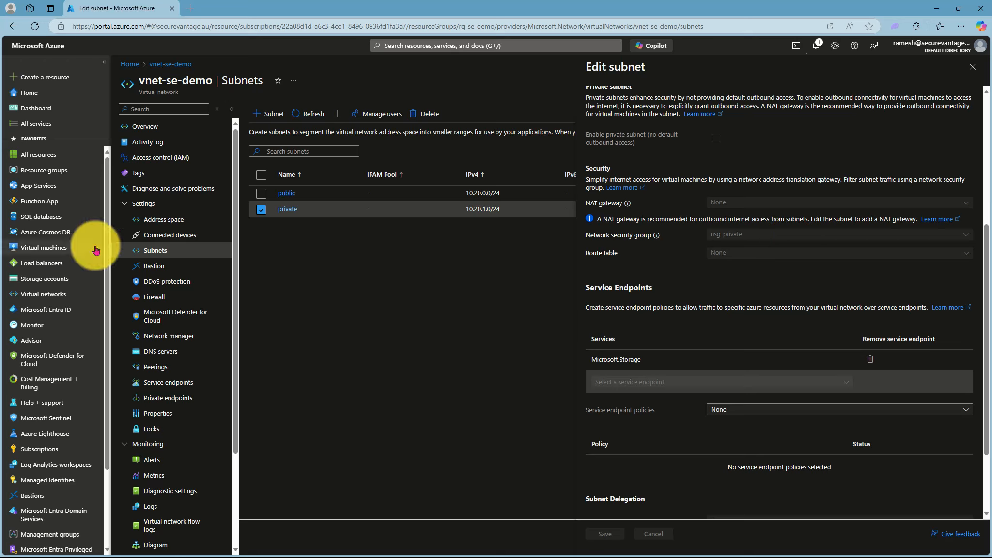
mouse_move(51, 280)
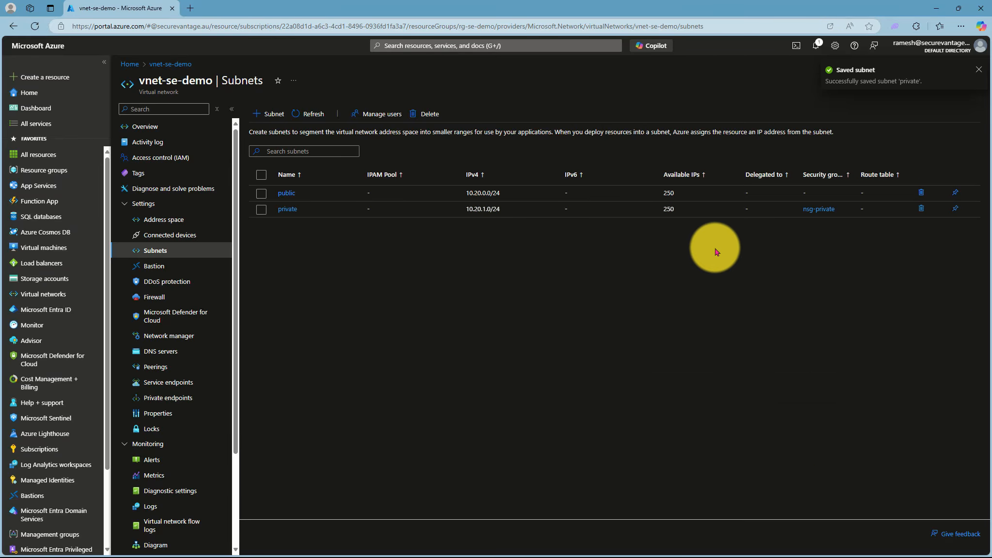
Step: From the empty Storage accounts list, start the Create a storage account wizard
left_click(54, 279)
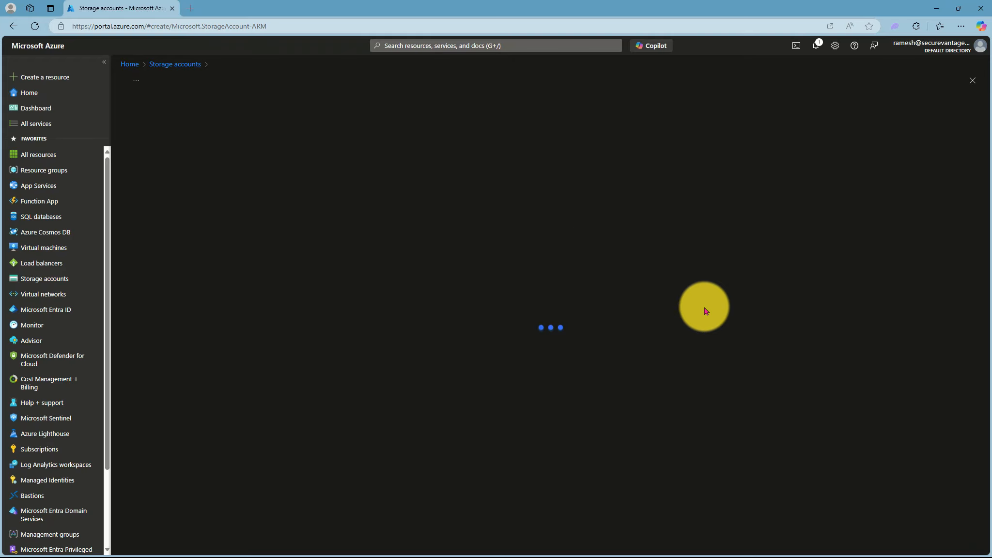
left_click(316, 243)
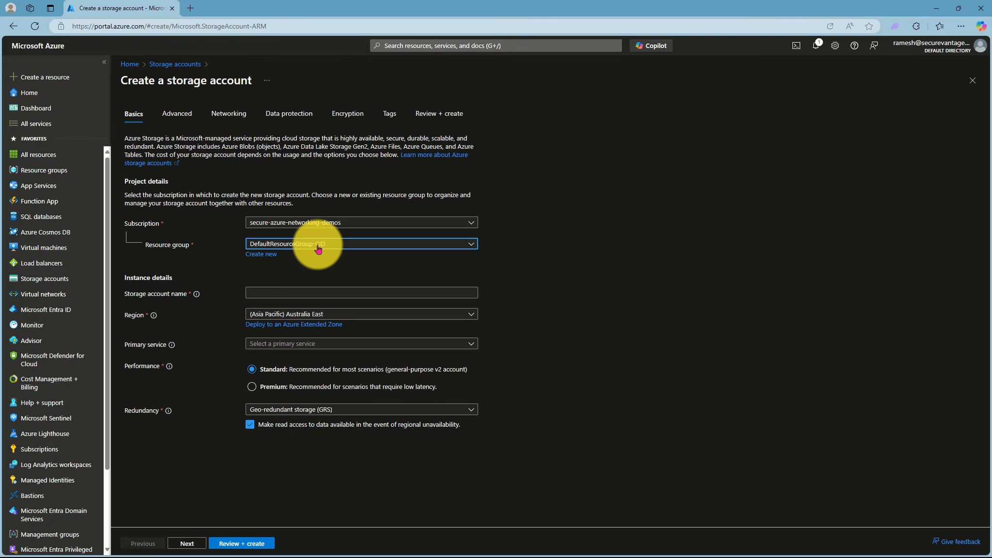
left_click(288, 319)
left_click(275, 292)
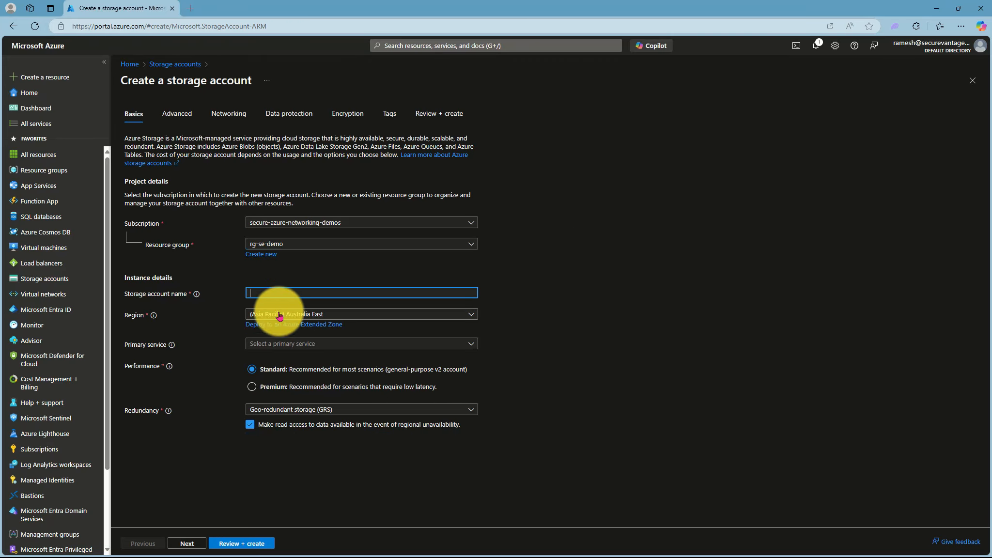
type("sase")
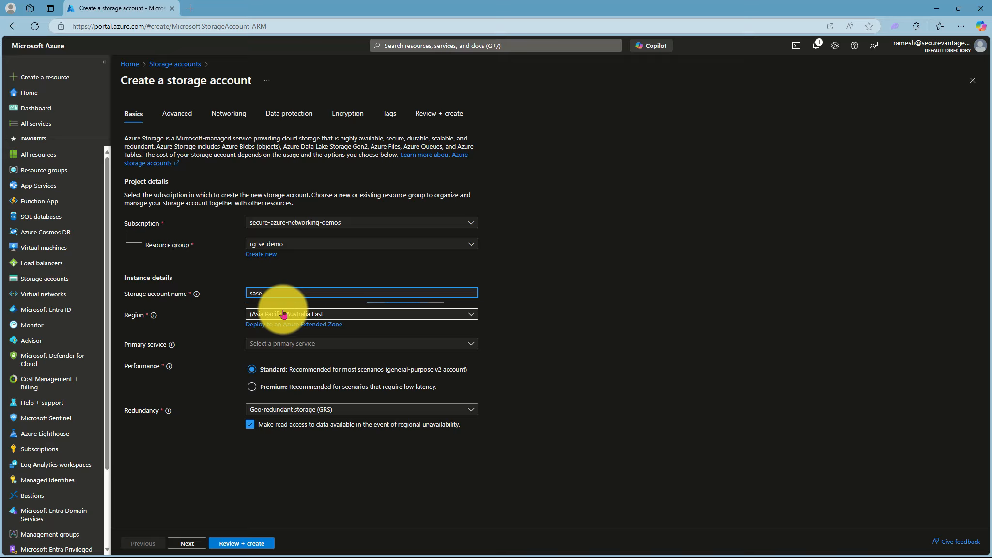
type("6678567646")
left_click(320, 343)
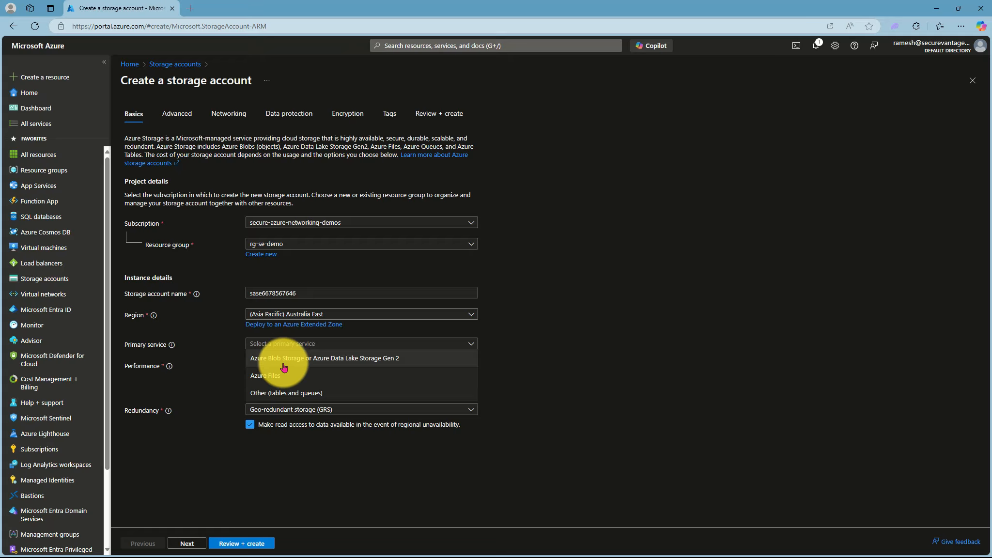
left_click(283, 358)
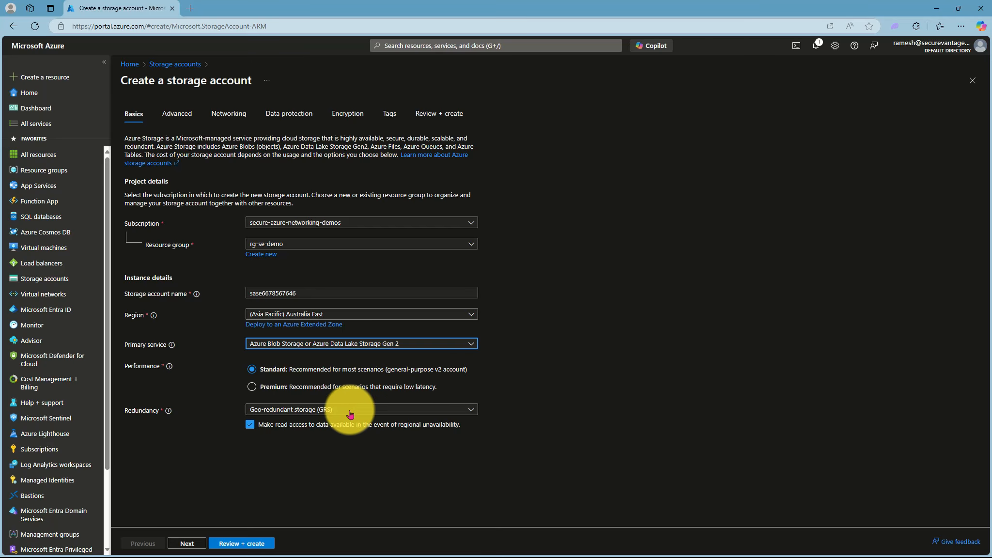
left_click(288, 412)
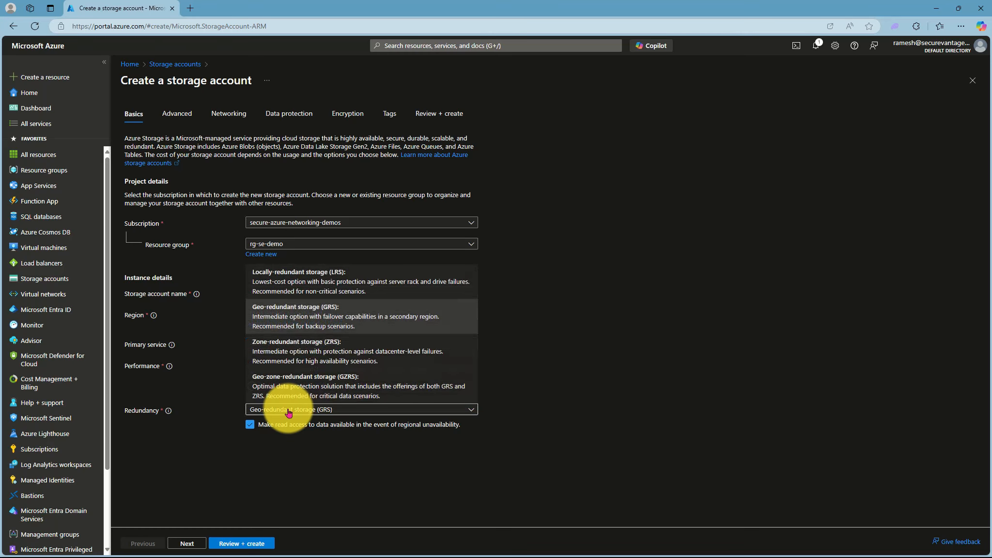
left_click(310, 269)
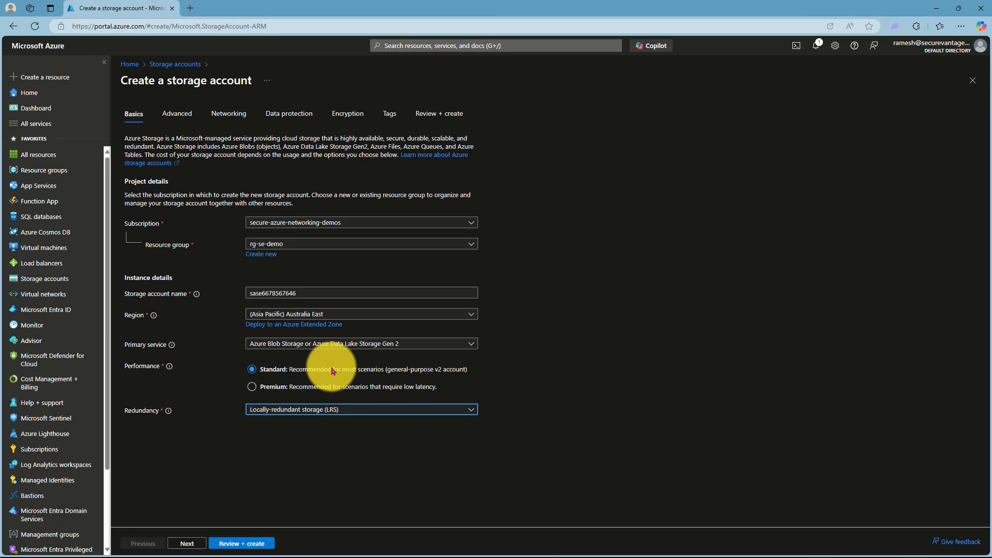
left_click(188, 543)
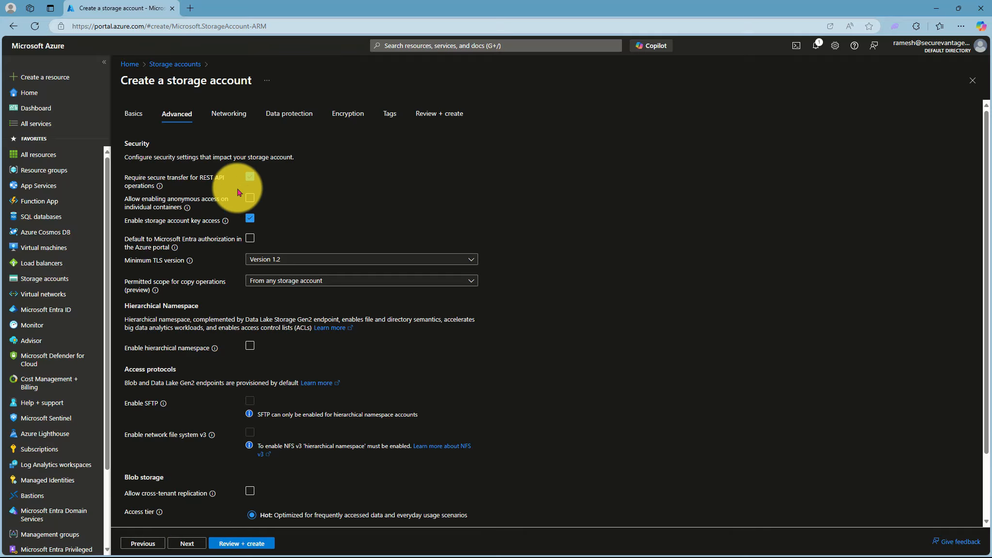
Step: Keep the Advanced tab defaults and move to the Networking settings
scroll(577, 332, "down", 2)
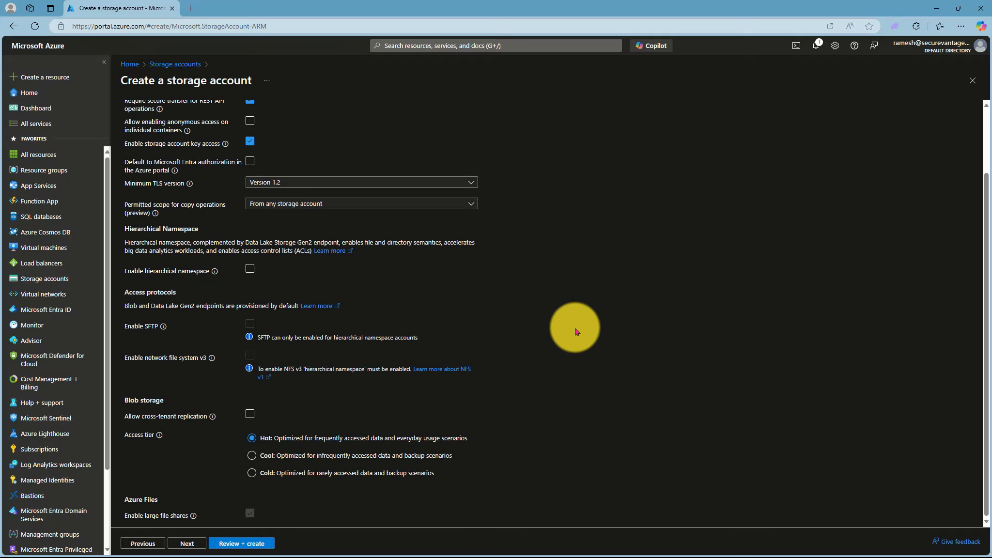
scroll(577, 332, "up", 2)
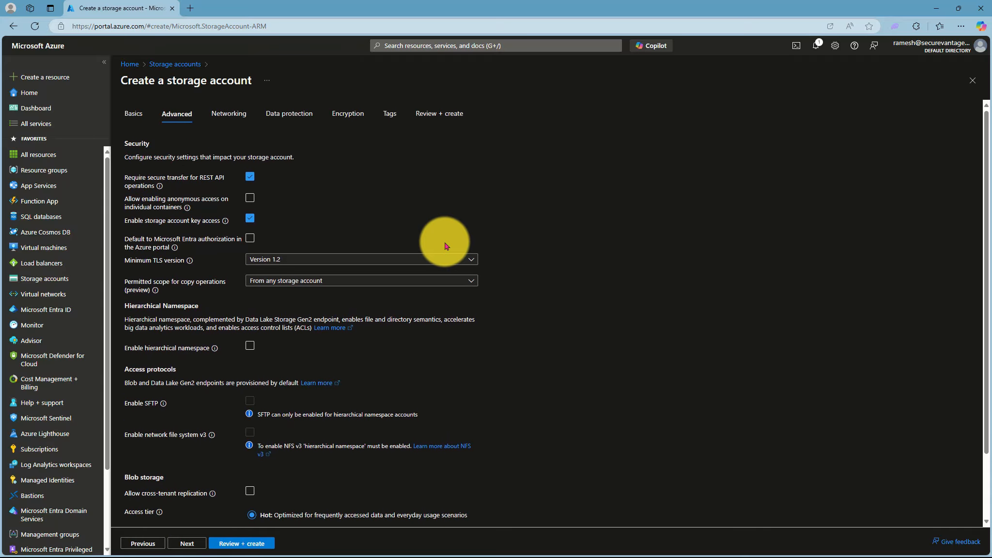
left_click(231, 116)
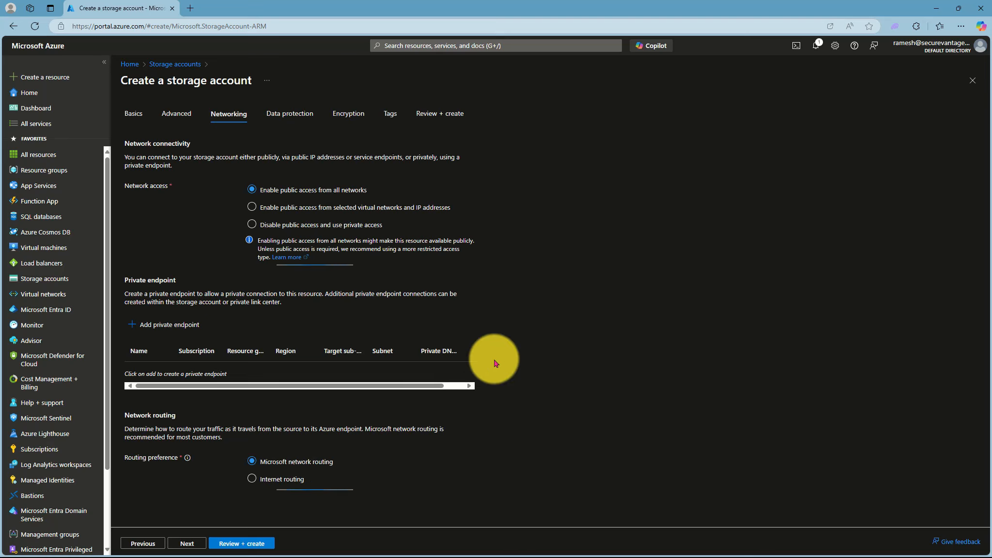
Step: Allow access only from vnet-se-demo's private subnet, excluding public, then go to Review + create
left_click(251, 207)
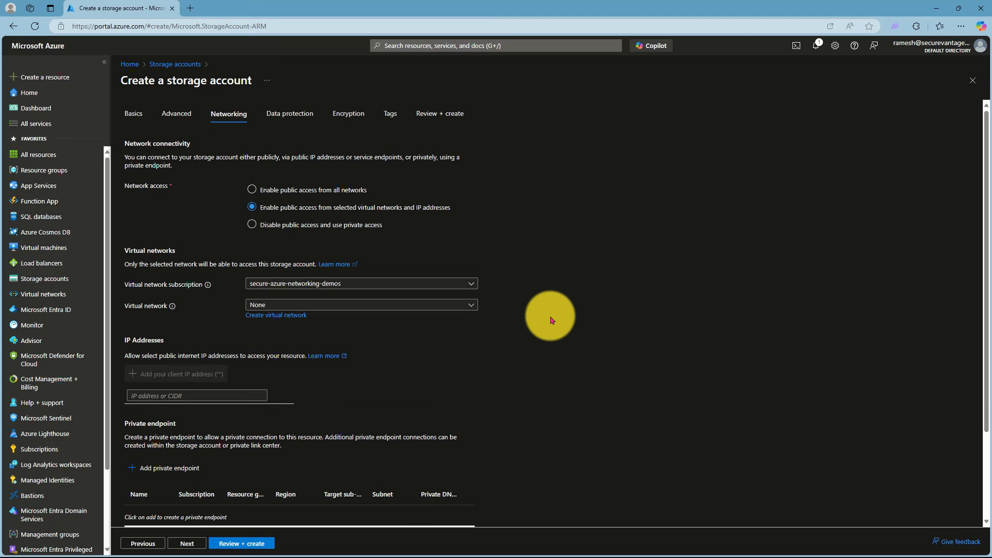
scroll(551, 320, "down", 2)
left_click(372, 193)
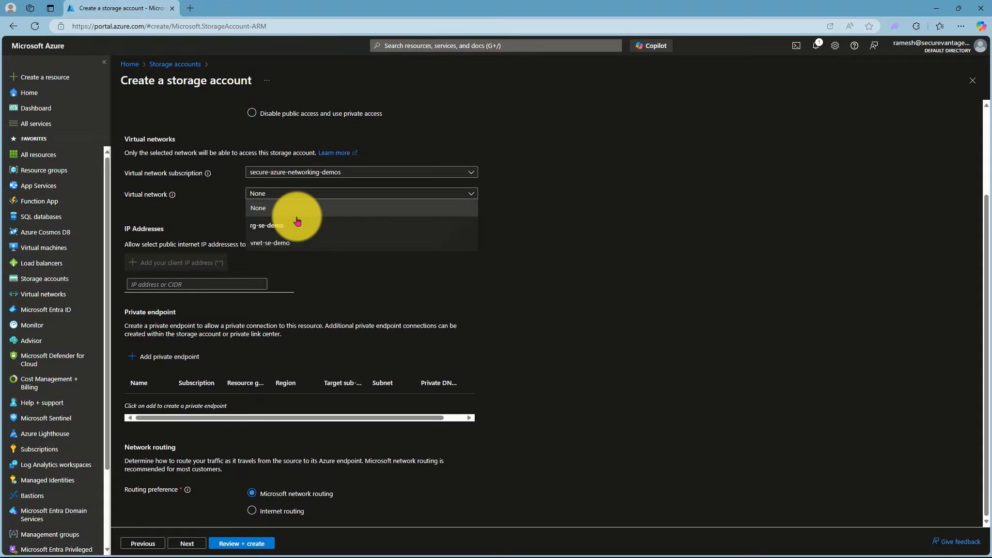
left_click(271, 244)
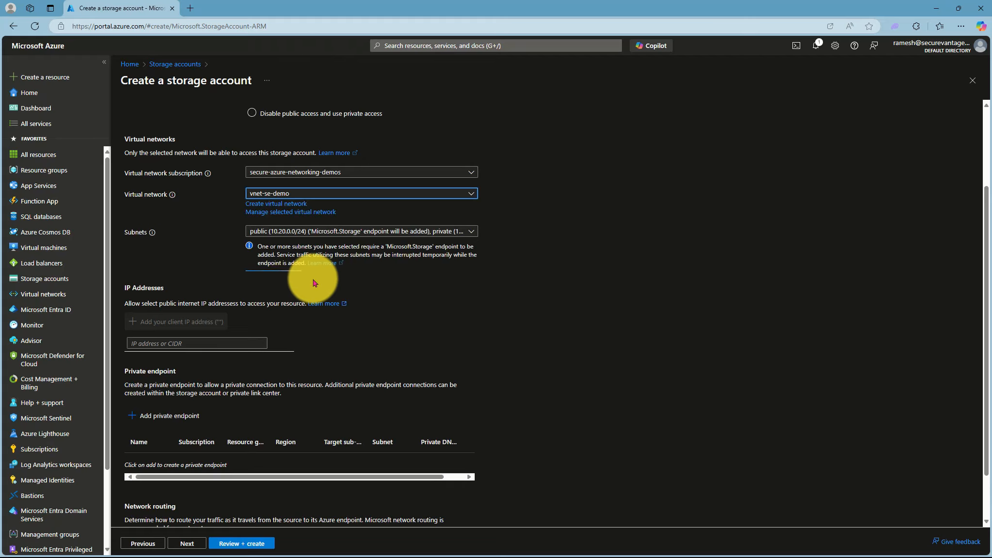
left_click(266, 231)
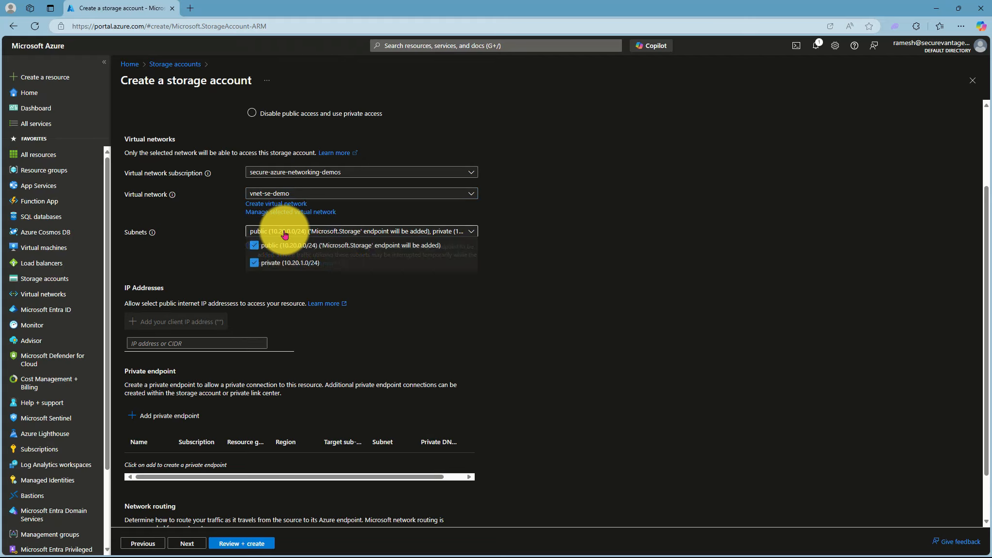
left_click(259, 248)
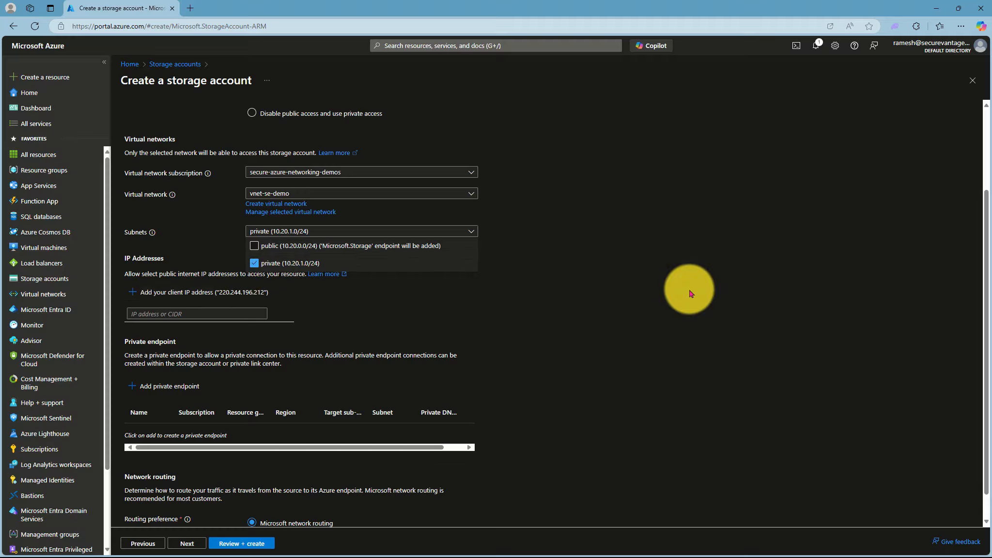
left_click(691, 293)
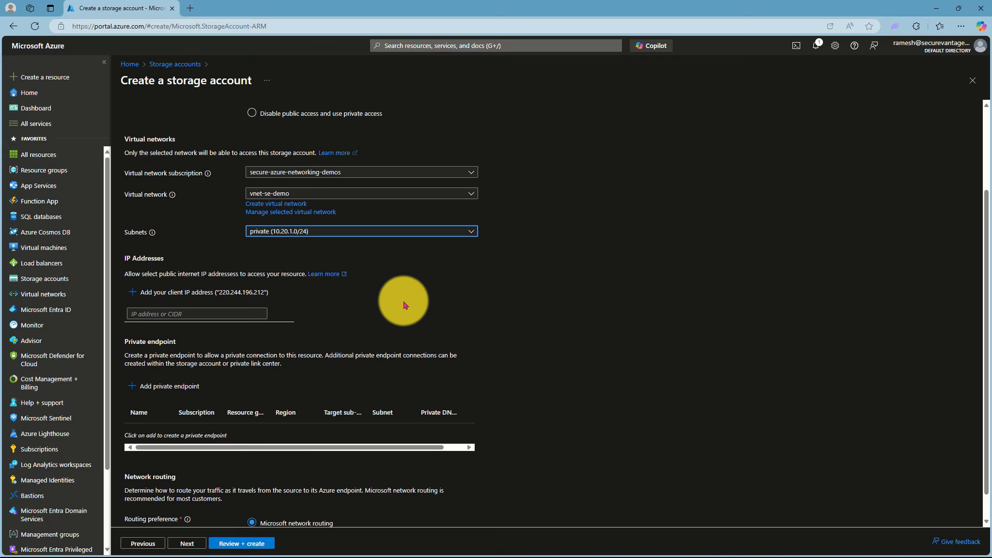
scroll(390, 306, "down", 1)
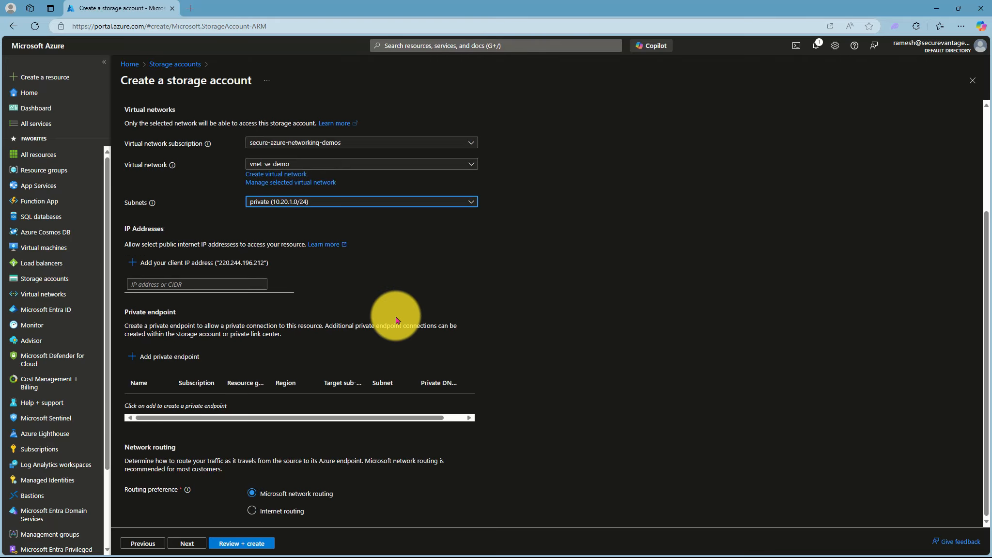
left_click(236, 543)
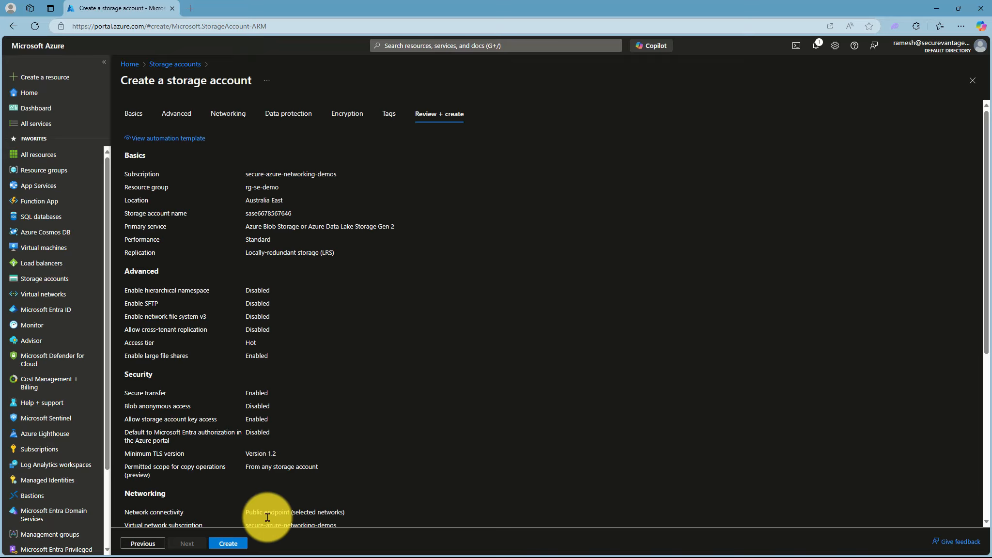
left_click(228, 543)
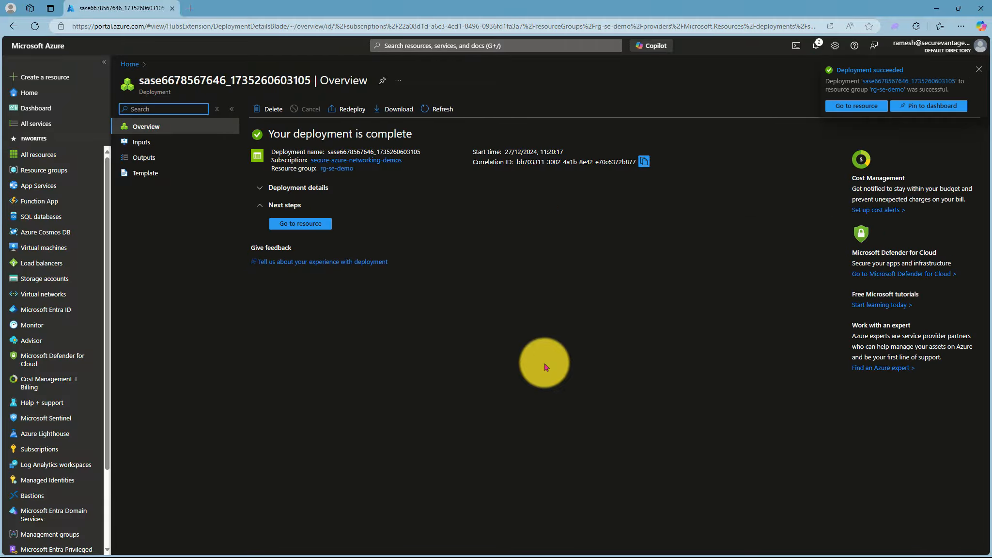
left_click(298, 223)
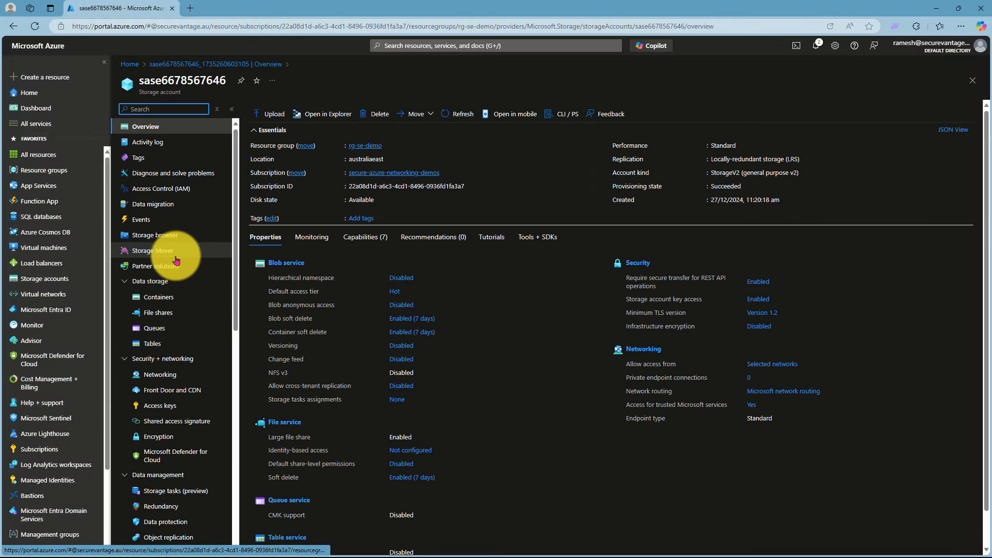
scroll(175, 256, "down", 3)
left_click(161, 246)
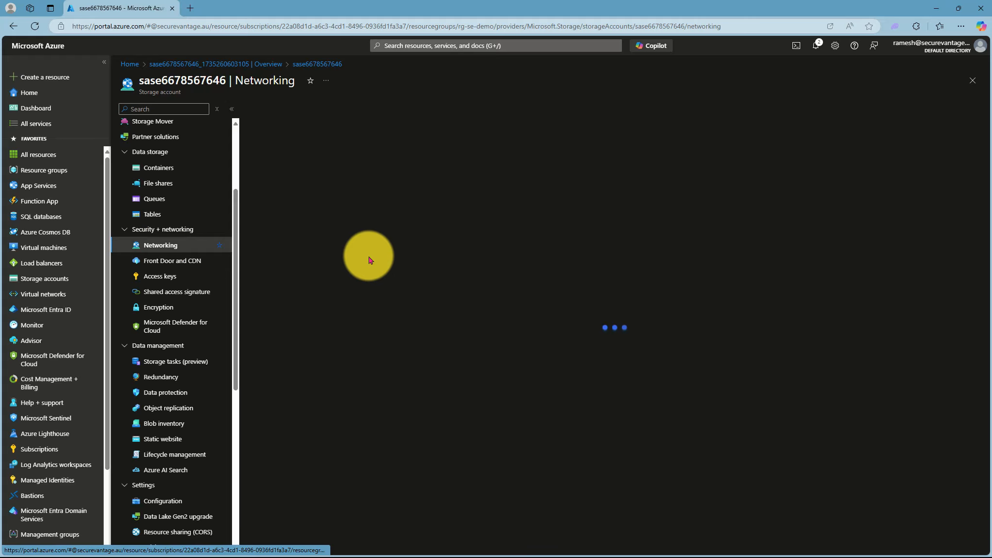
left_click(264, 272)
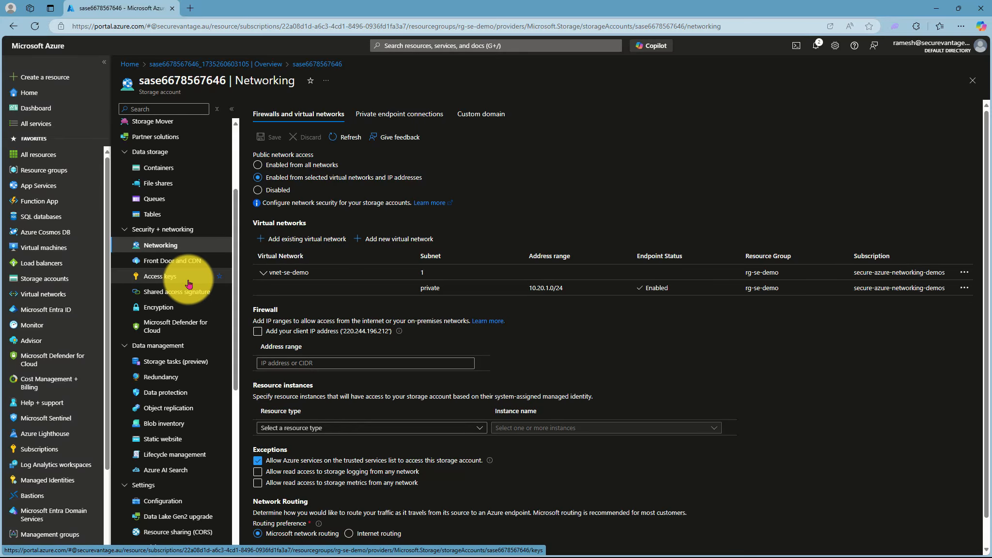
scroll(180, 276, "up", 3)
Step: Add a new SMB file share named coursedemo and create it
left_click(158, 248)
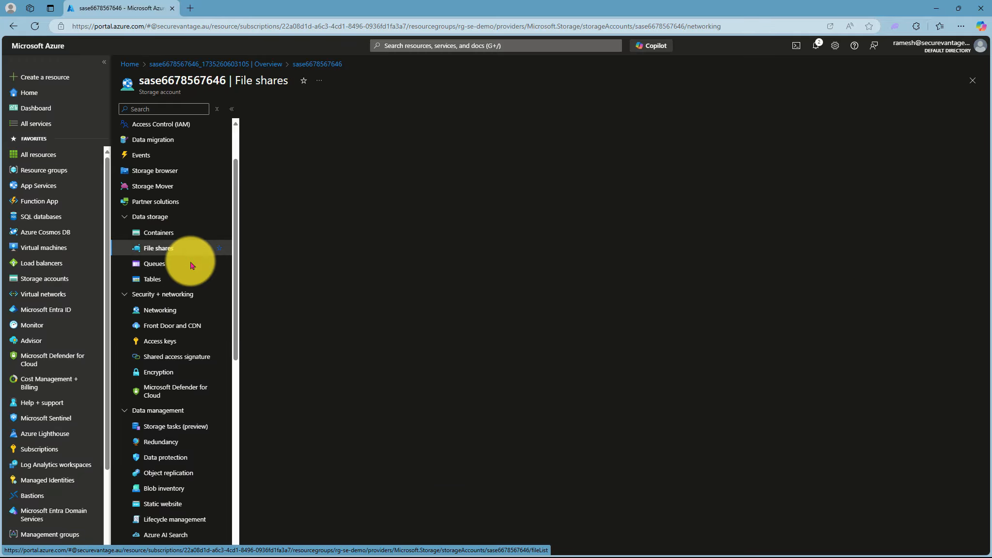
left_click(274, 110)
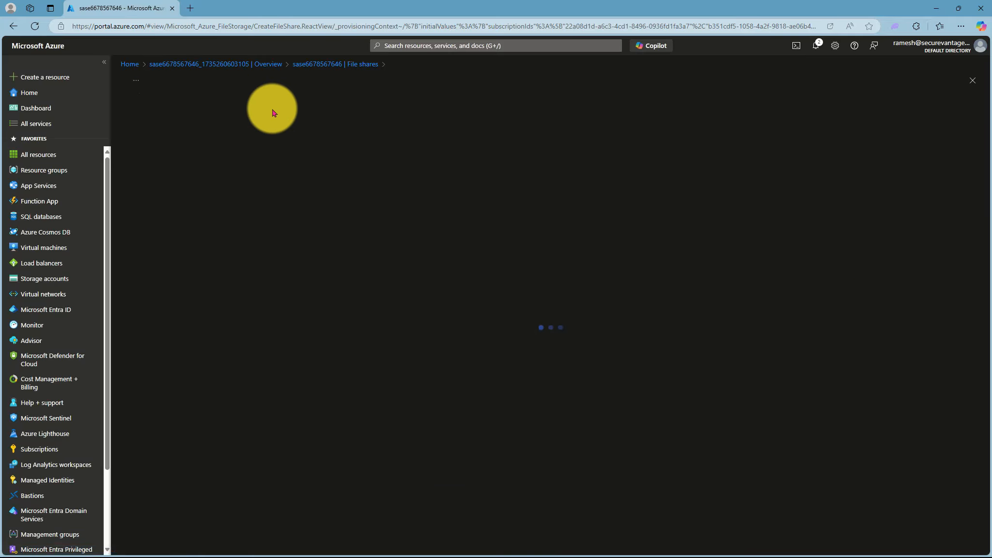
left_click(257, 137)
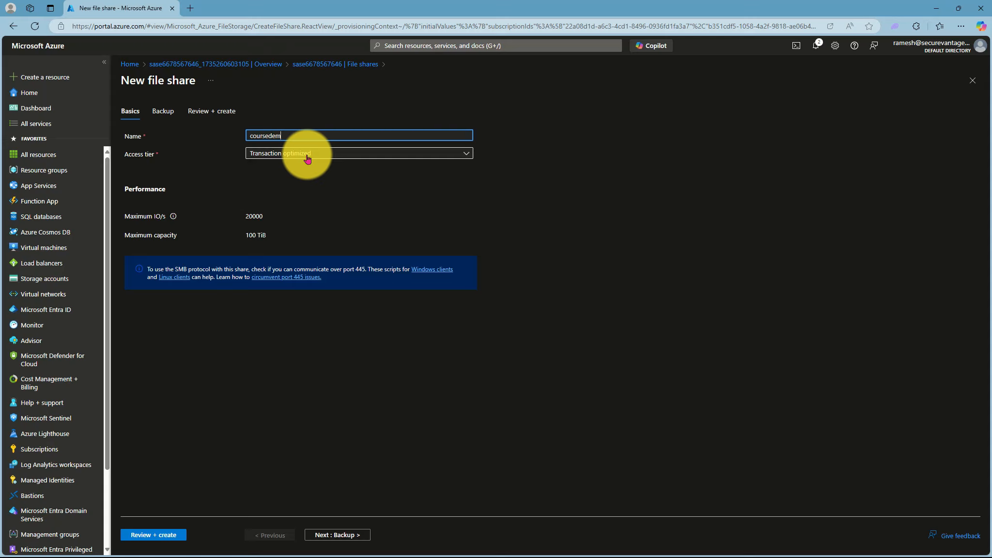
left_click(153, 535)
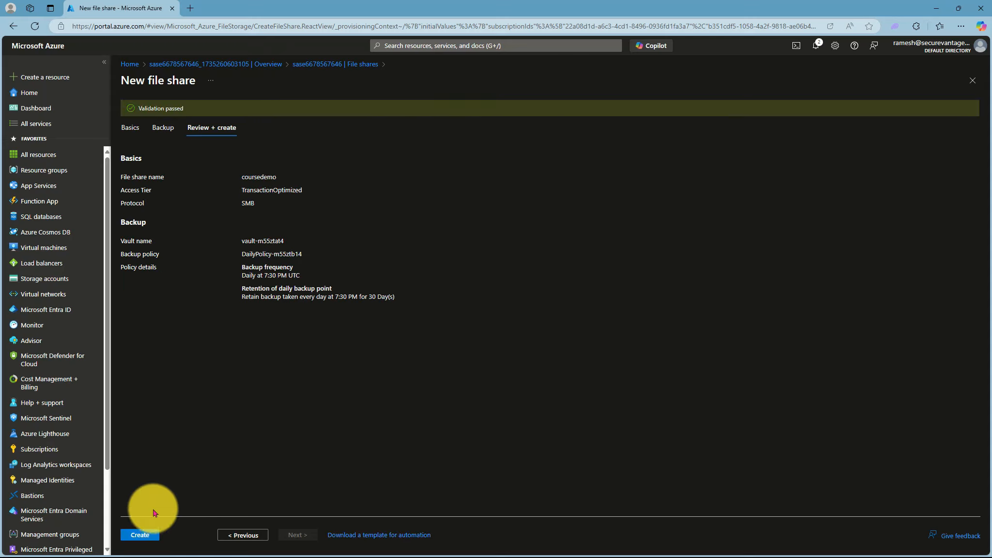
left_click(141, 535)
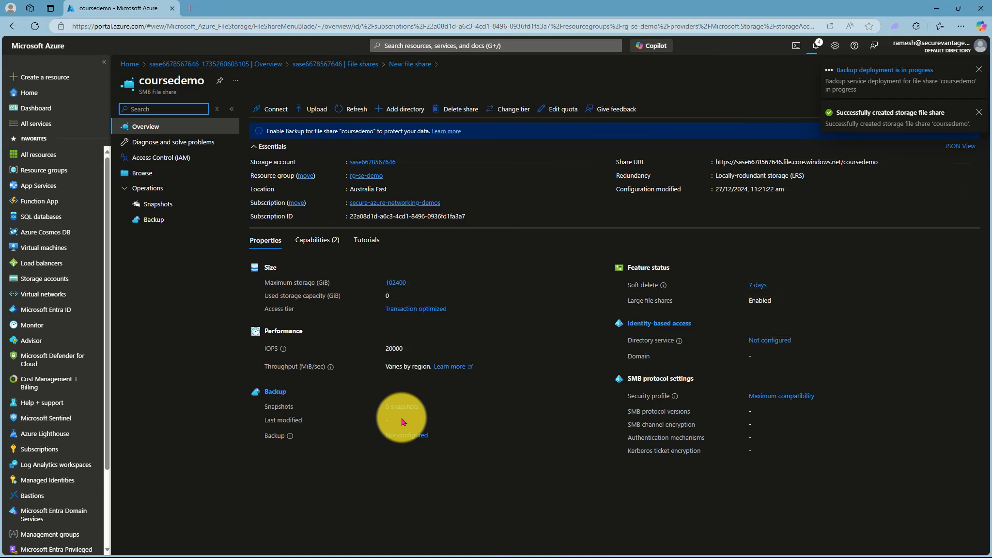
Step: Show coursedemo's Windows mount script and select the whole script for copying
left_click(267, 108)
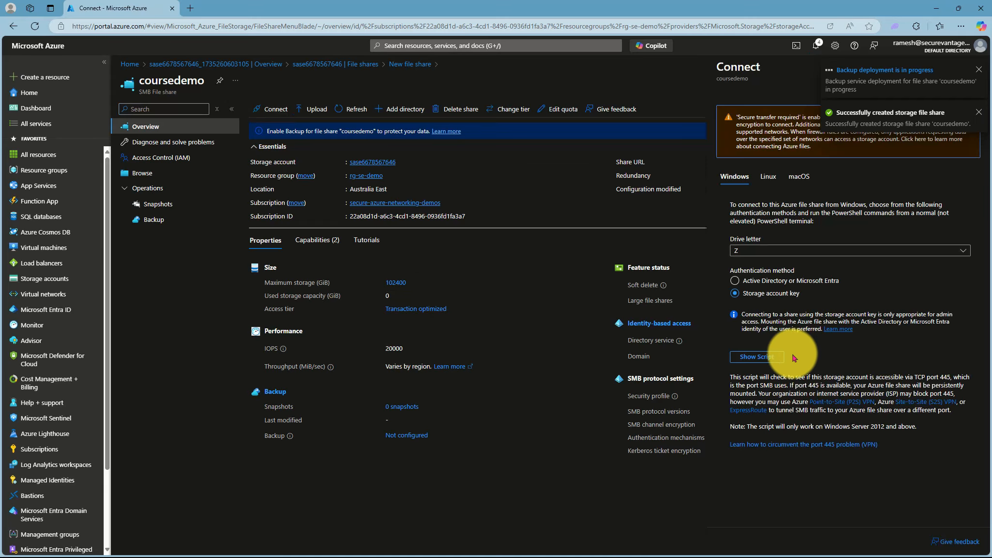
left_click(763, 356)
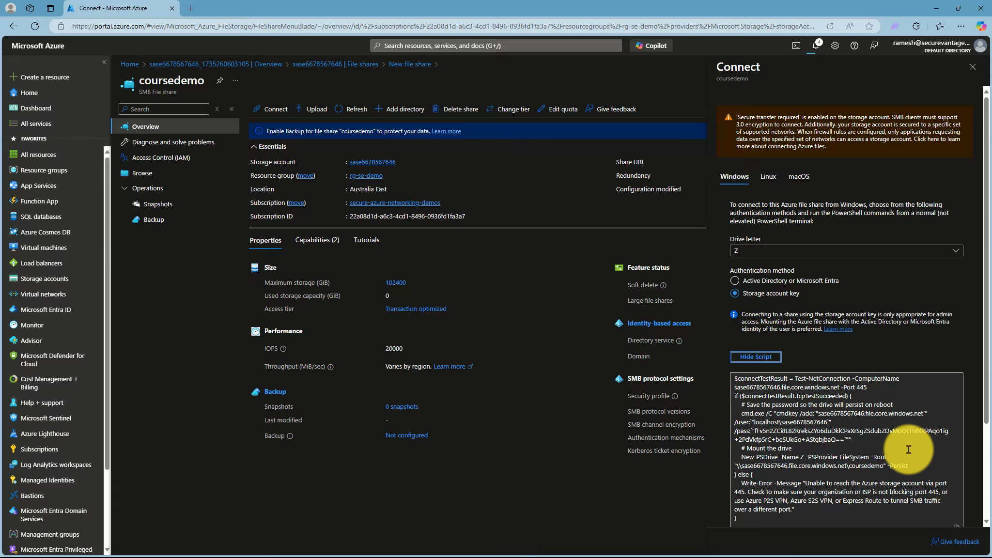
scroll(908, 449, "down", 3)
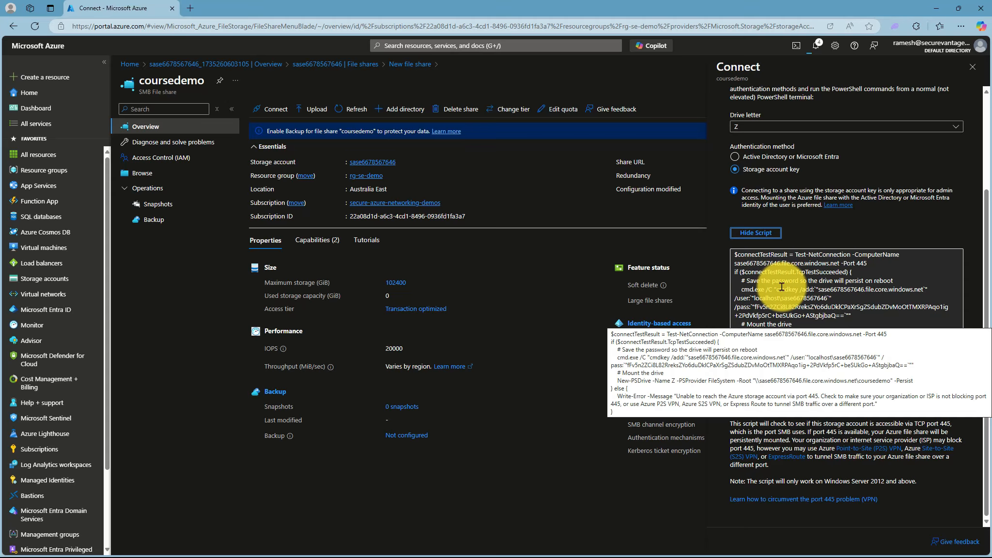
left_click(781, 287)
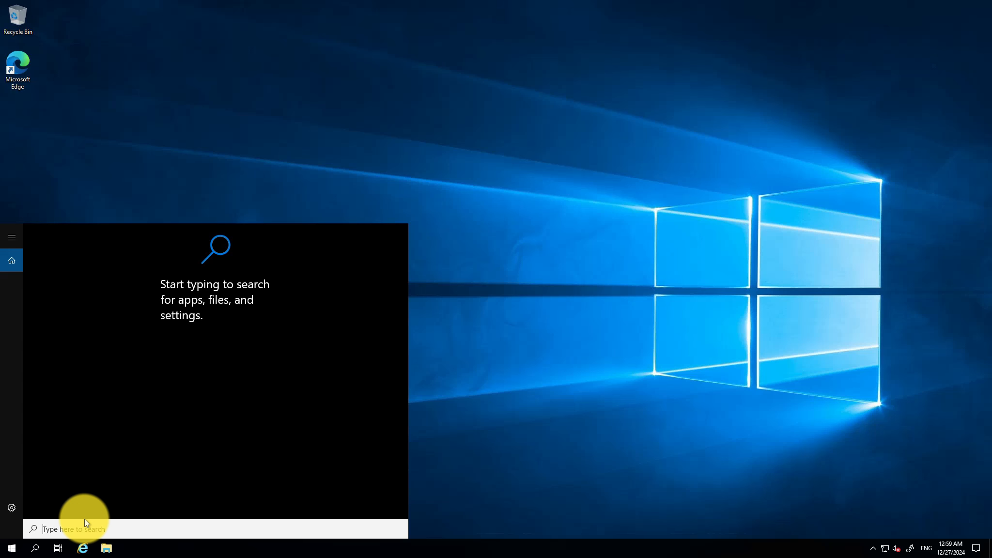
Step: Launch Windows PowerShell and run hostname to confirm the machine is privateVM
type("powe")
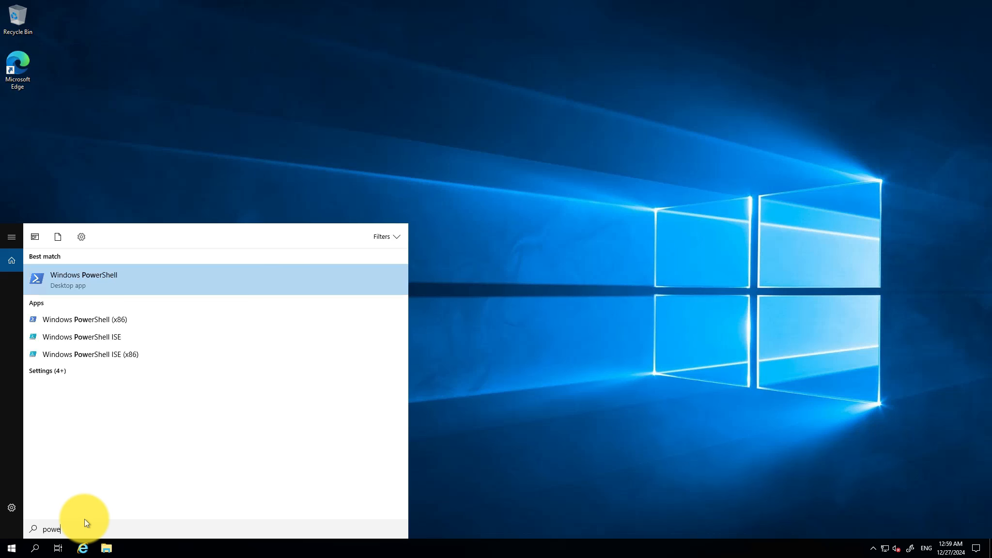
type("rshell")
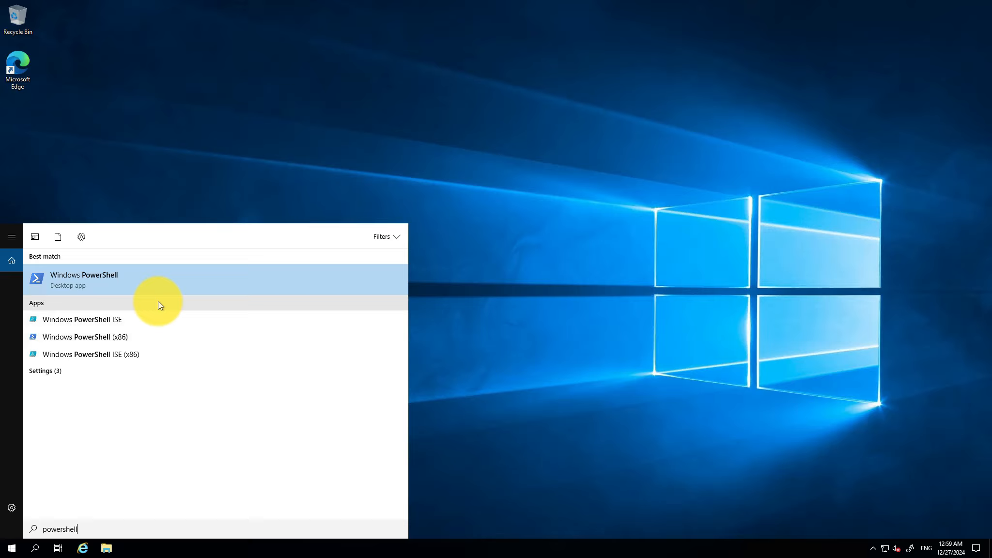
left_click(110, 278)
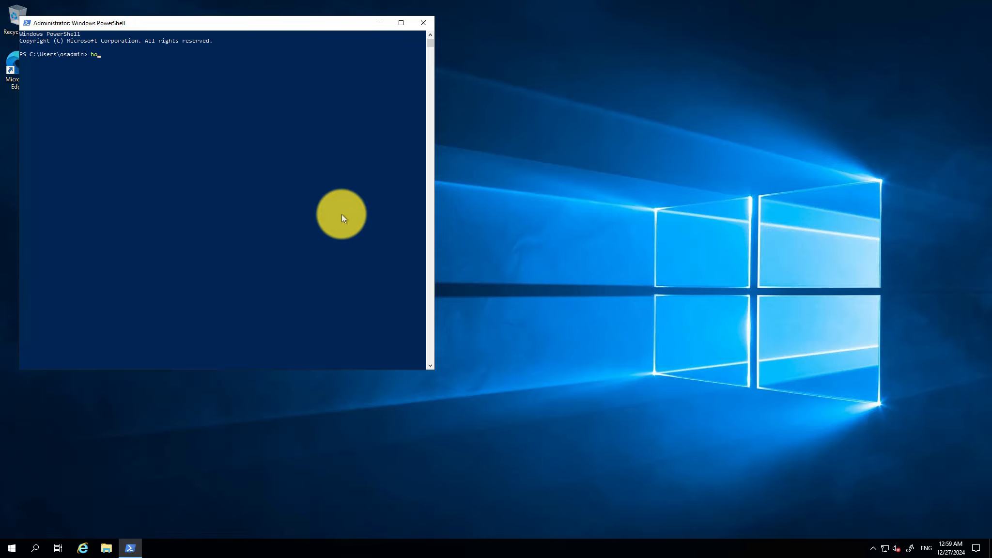
type("hostname")
key("Return")
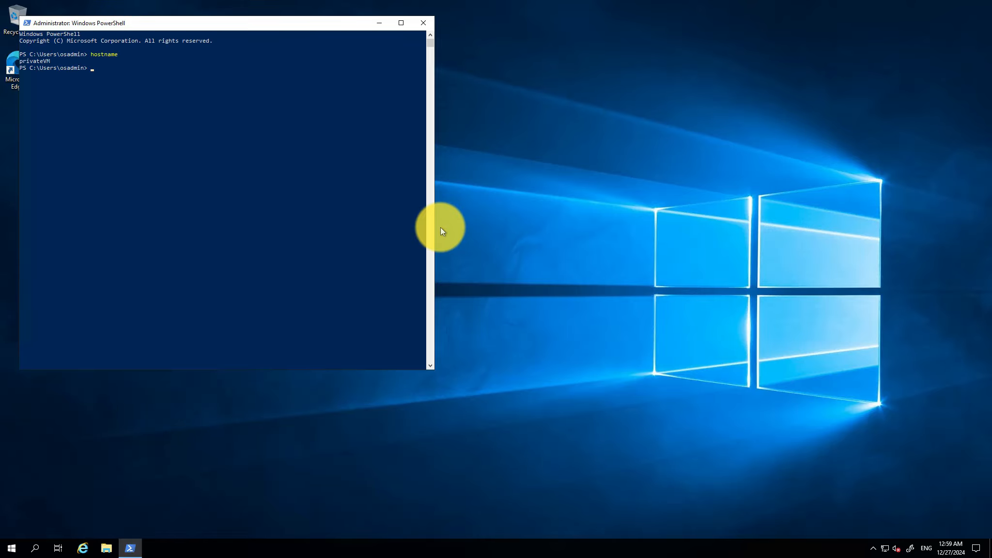
Step: Paste and run the mount script, mapping coursedemo as drive X
left_click_drag(434, 227, 731, 248)
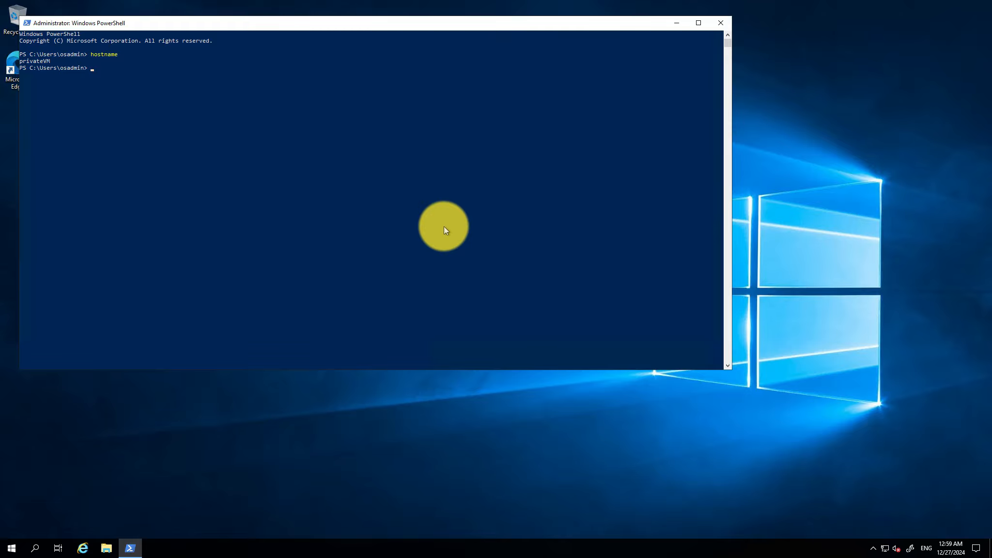
key("ctrl+v")
key("Return")
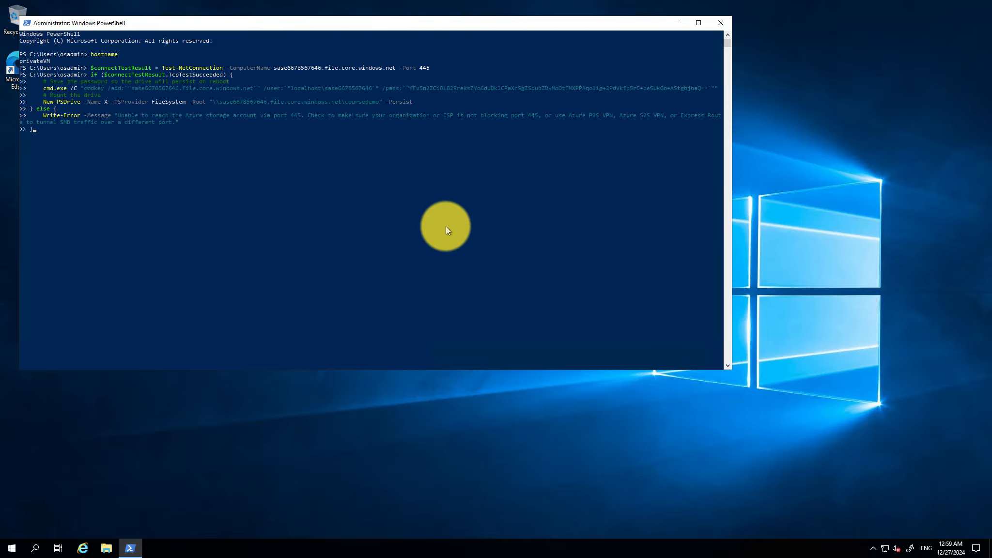
key("Return")
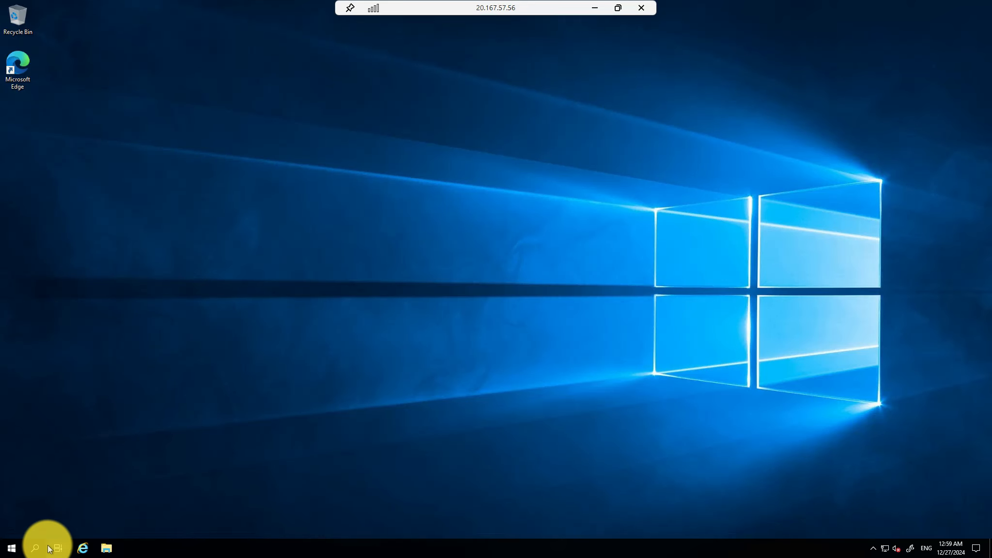
Step: Launch Windows PowerShell and run hostname to confirm the machine is publicVM
left_click(35, 550)
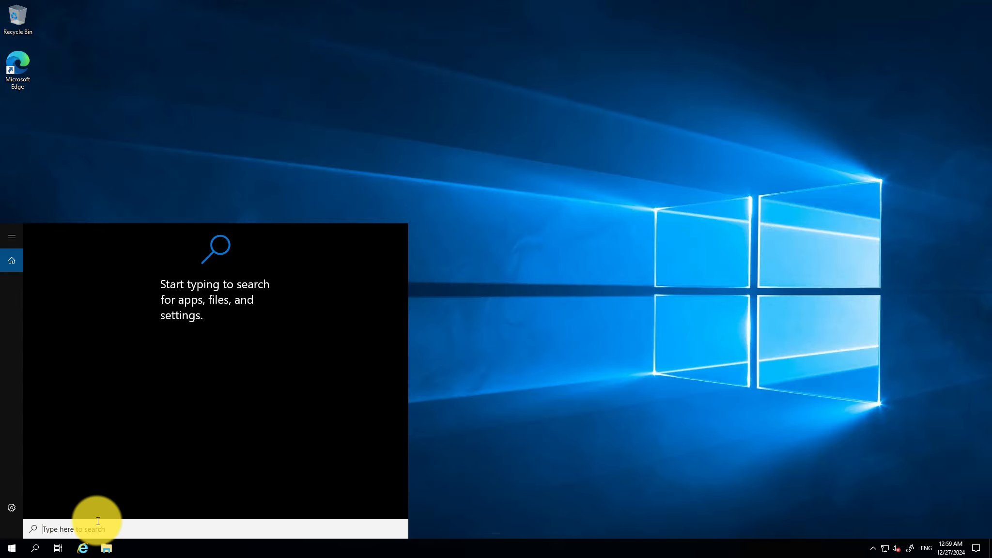
type("powershell")
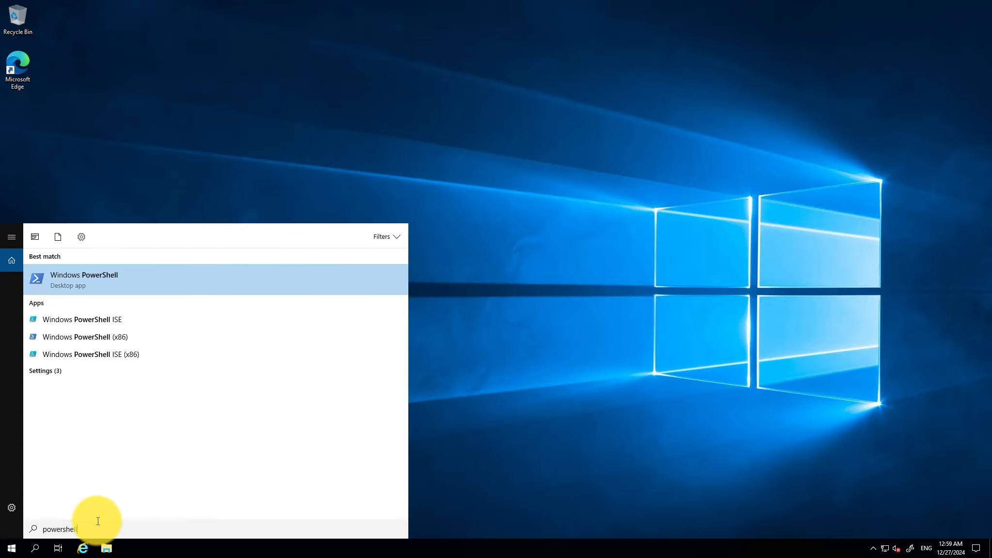
key("Return")
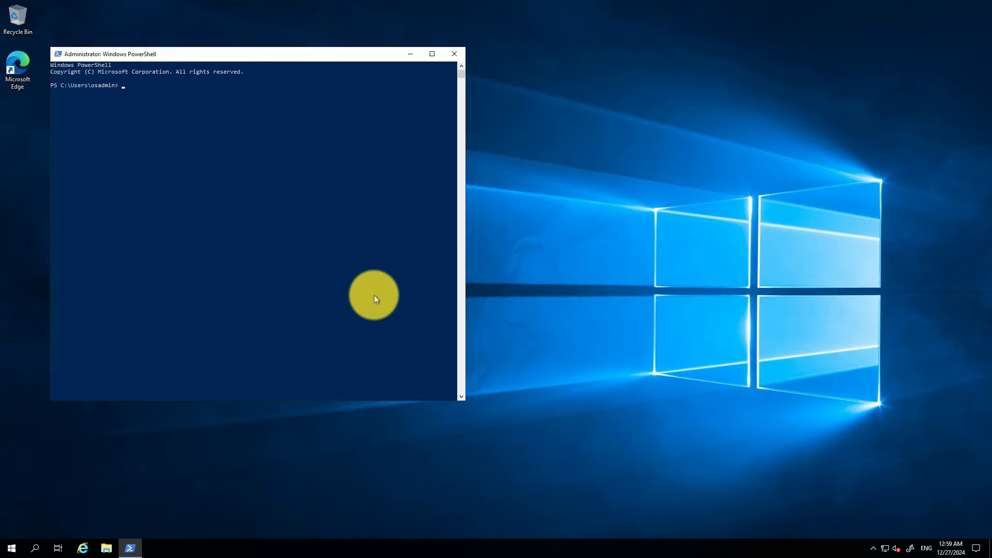
left_click_drag(462, 278, 812, 278)
left_click(598, 269)
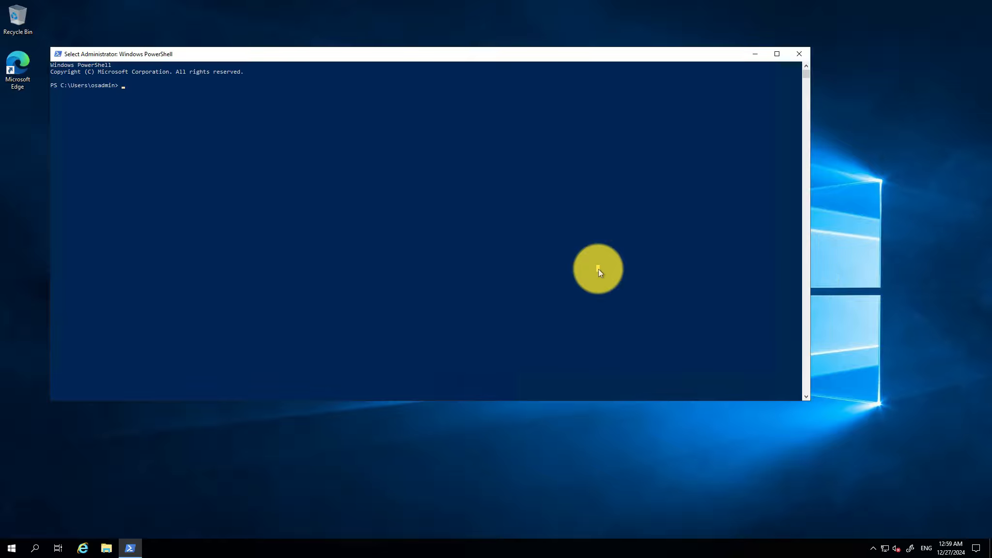
type("hostname")
key("Return")
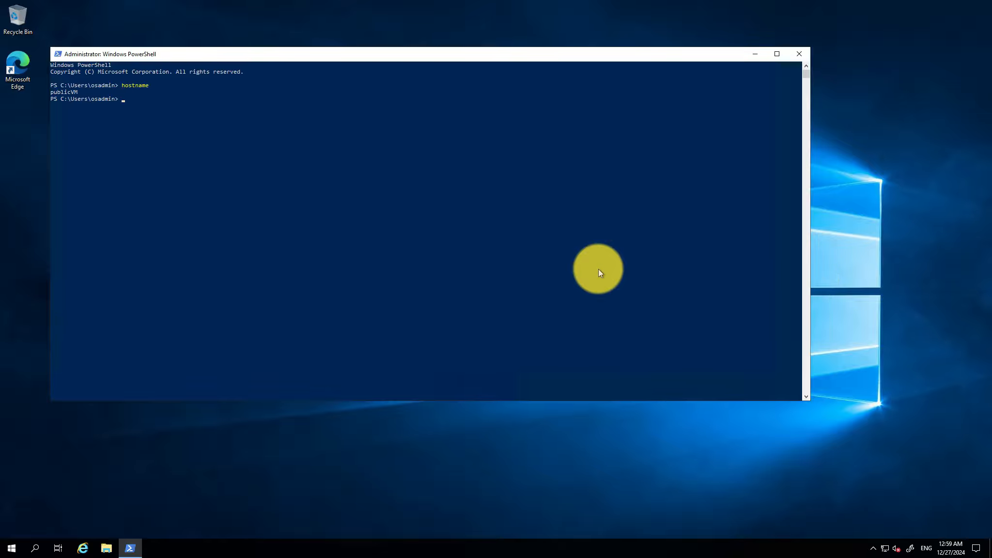
Step: Paste and run the mount script, which fails with Access is denied
key("ctrl+v")
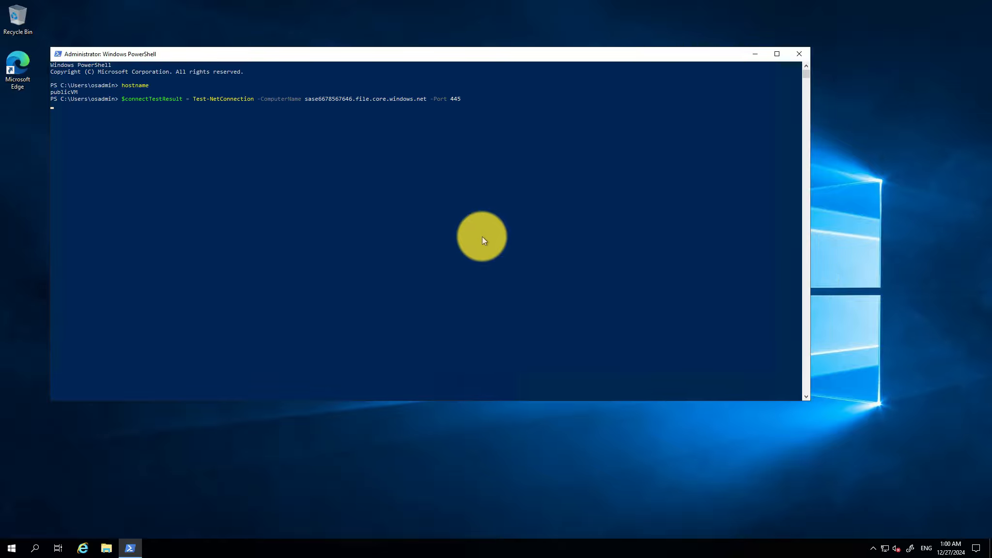
key("Return")
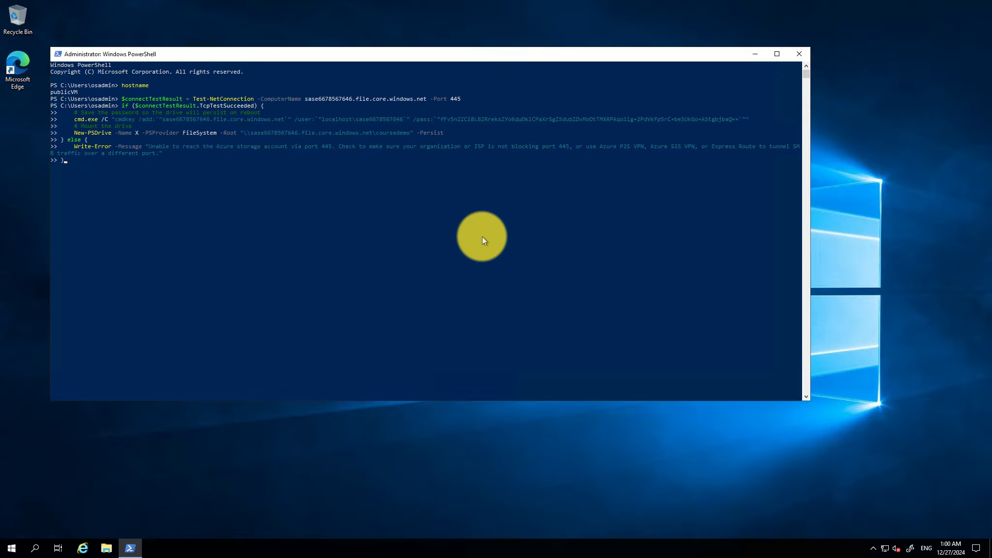
key("Return")
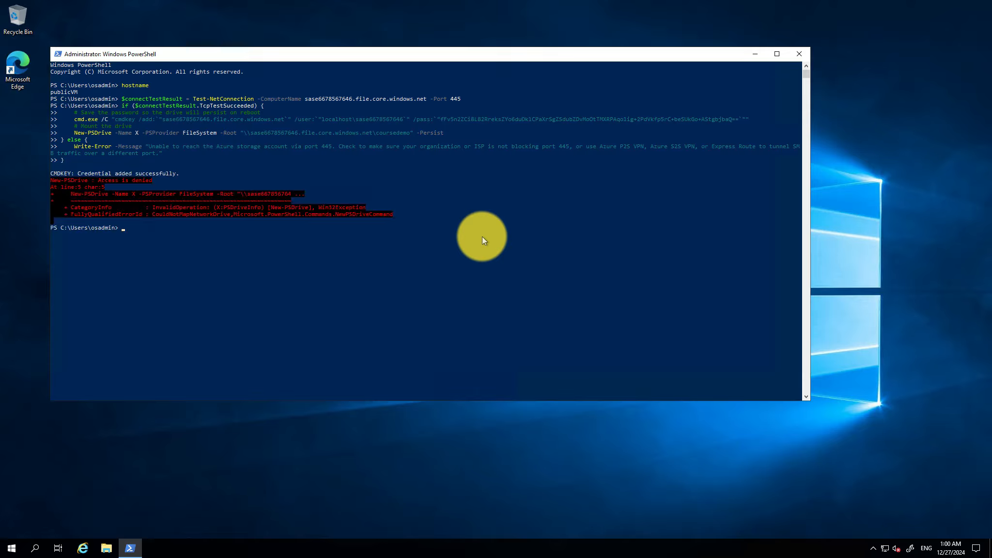